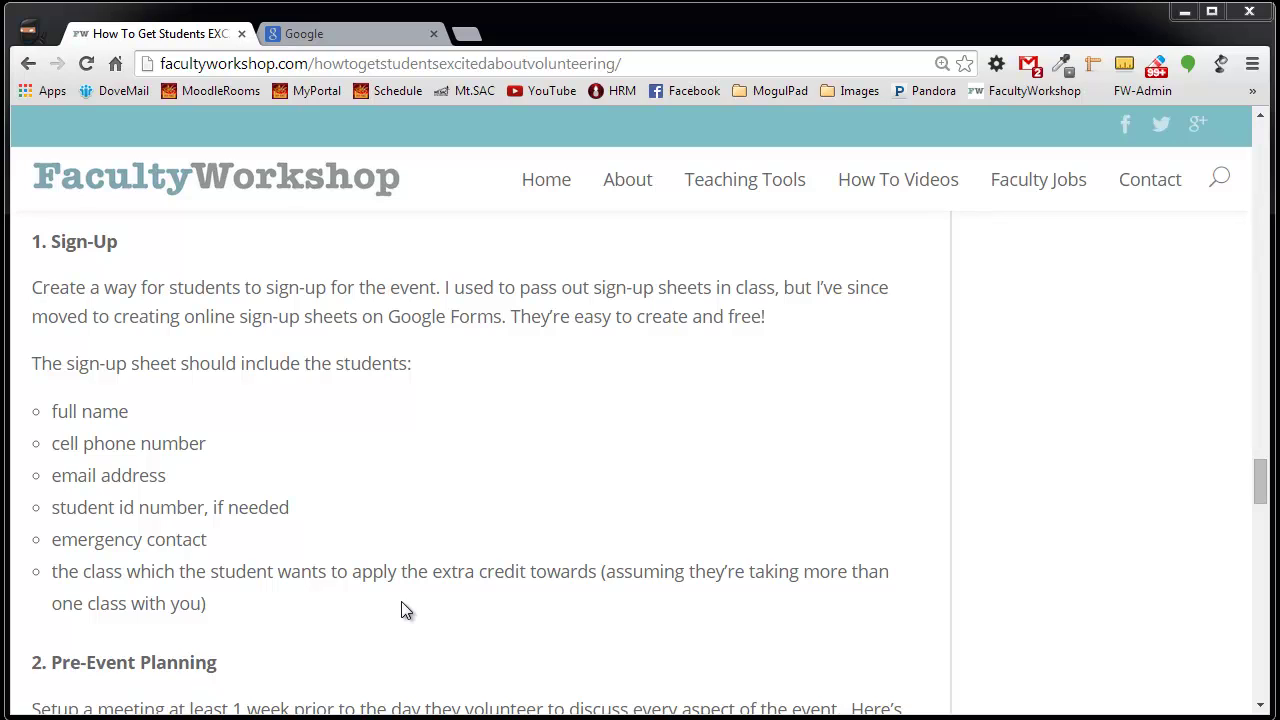
Review the student sign-up details list, then open Google Drive from the Google apps grid.
{"action": "left_click_drag", "start_coordinate": [363, 603], "coordinate": [30, 411]}
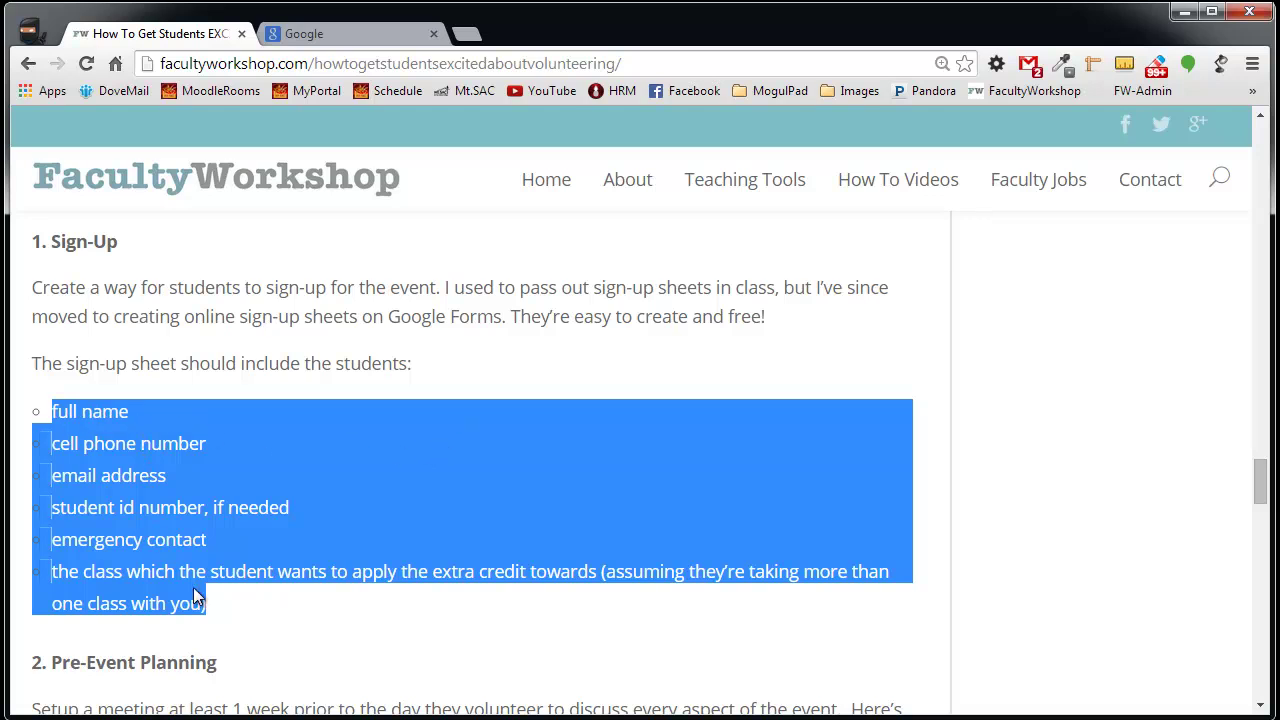
{"action": "left_click", "coordinate": [249, 606]}
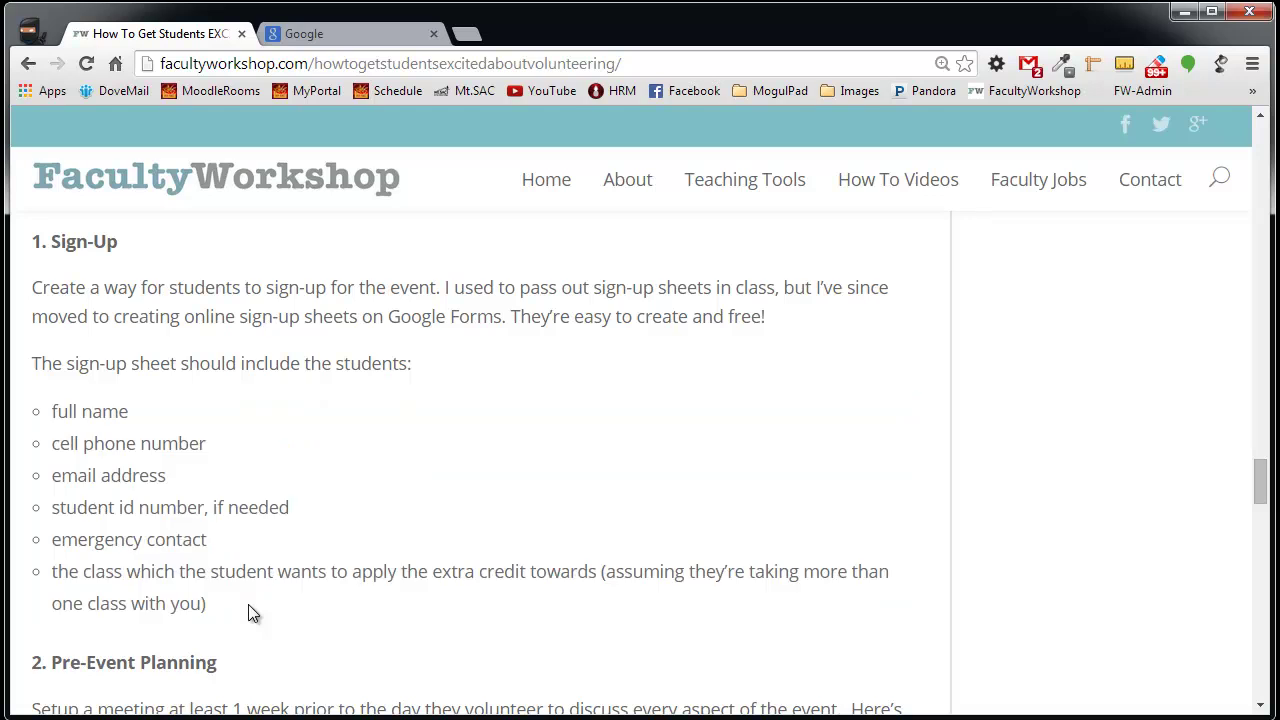
{"action": "left_click", "coordinate": [333, 33]}
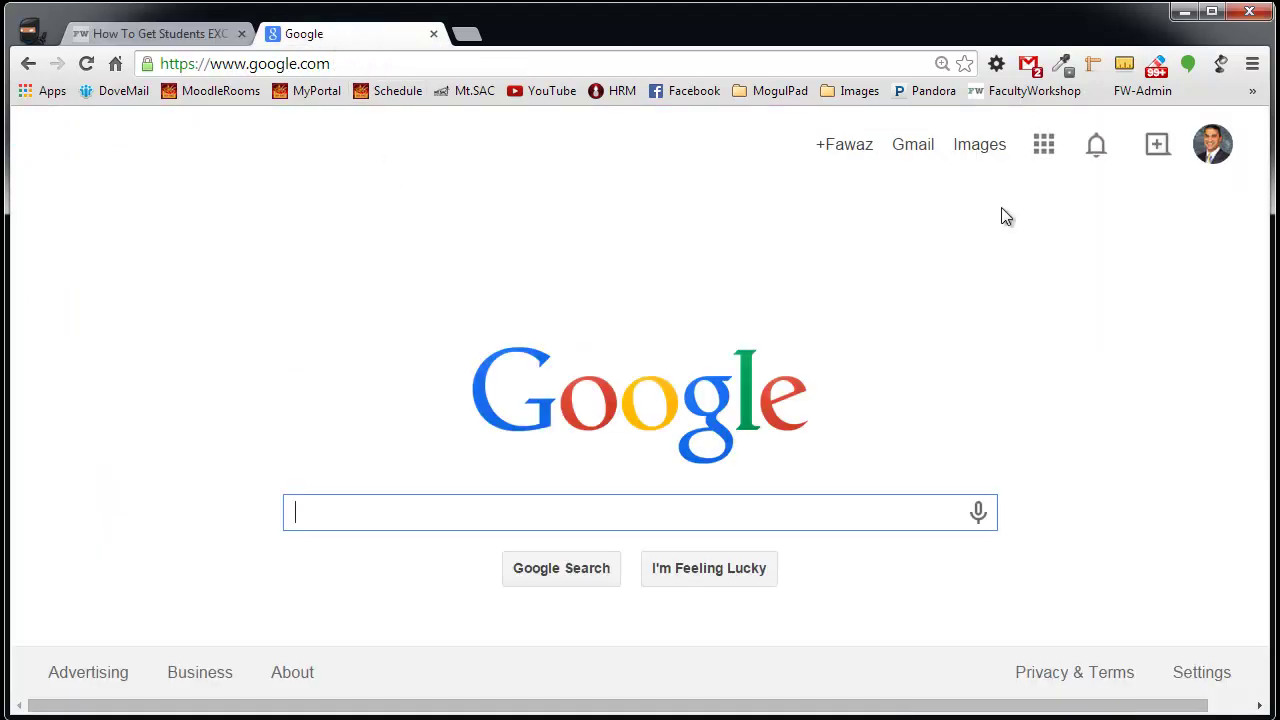
{"action": "left_click", "coordinate": [1042, 147]}
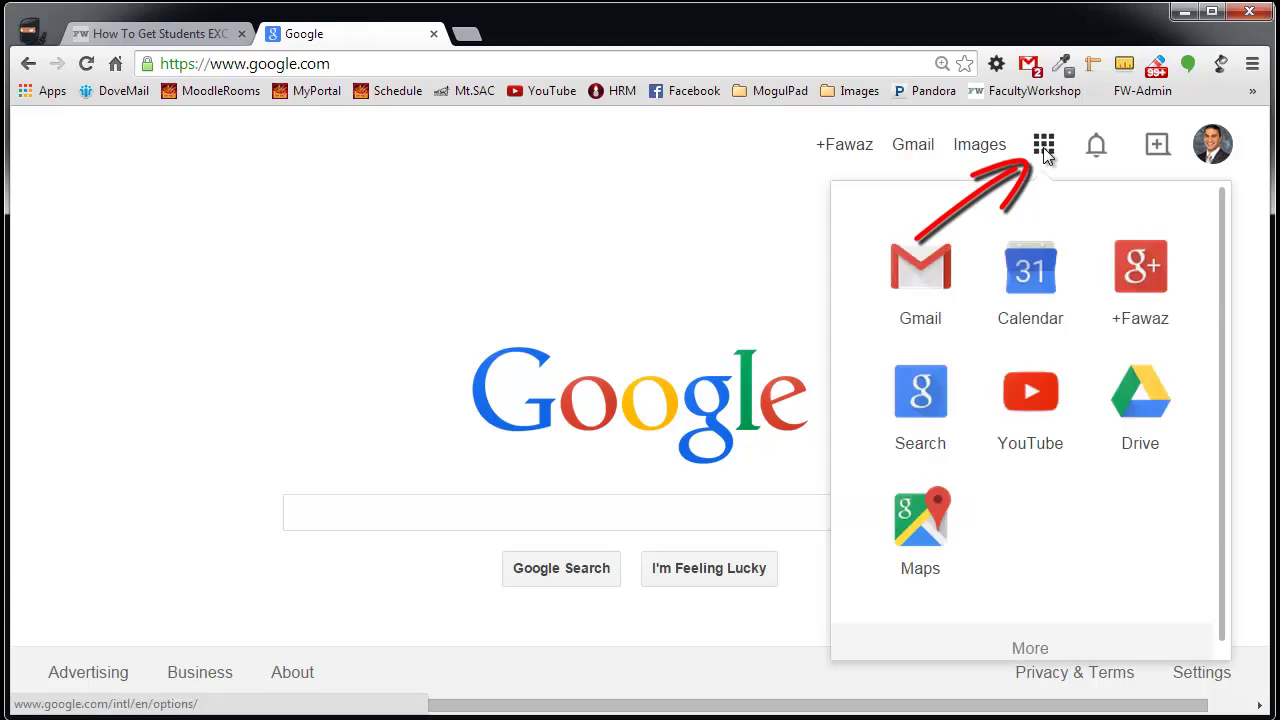
{"action": "left_click", "coordinate": [1157, 410]}
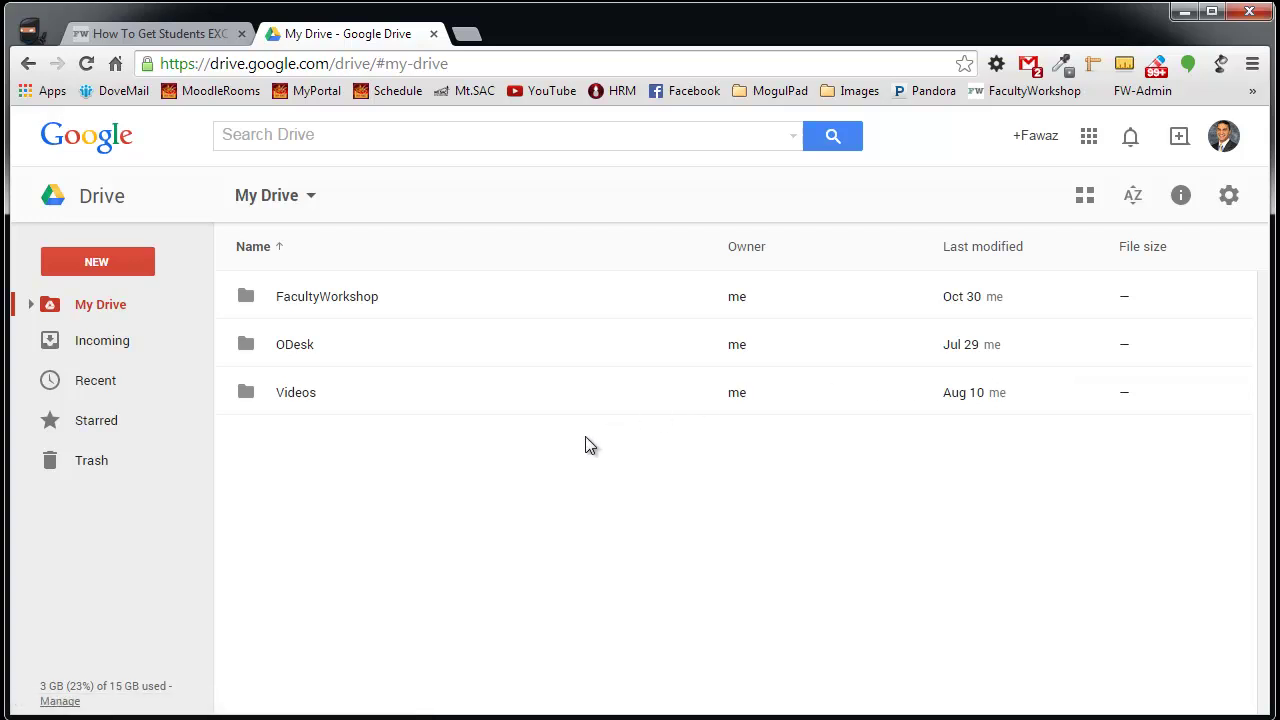
Create a new Google Form from Drive's New > More menu.
{"action": "left_click", "coordinate": [97, 261]}
{"action": "left_click", "coordinate": [171, 543]}
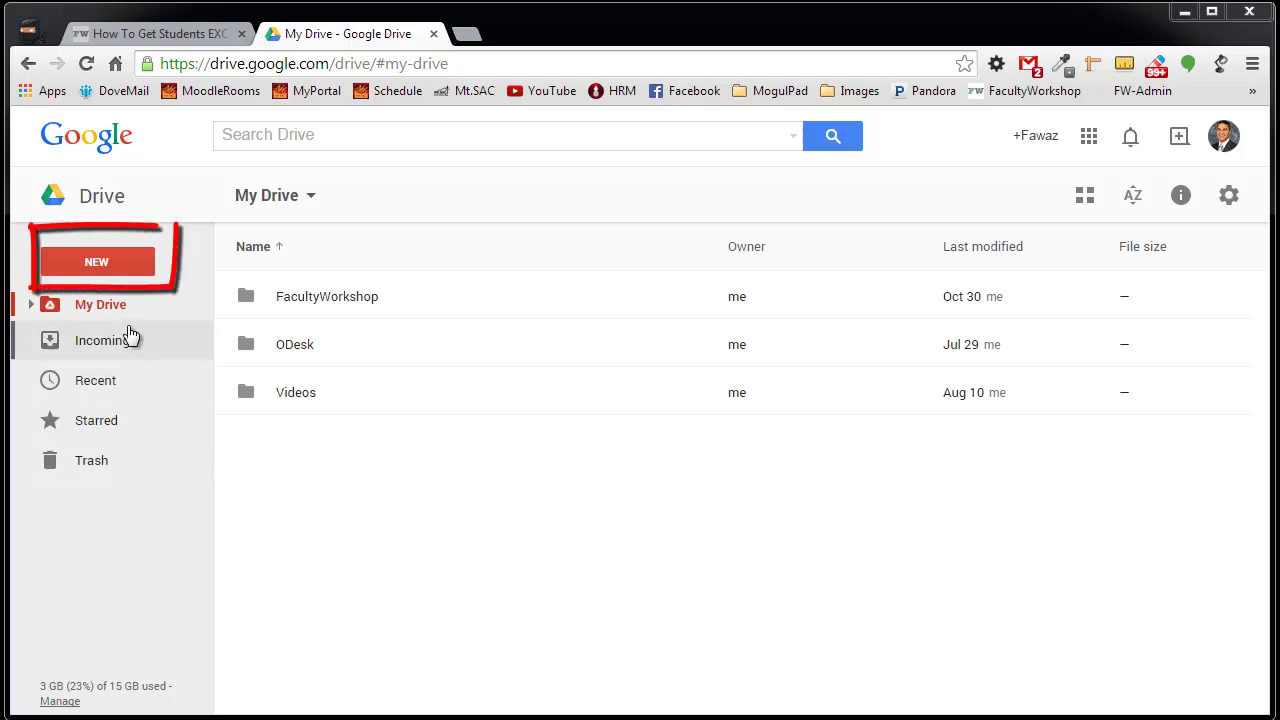
{"action": "left_click", "coordinate": [121, 264]}
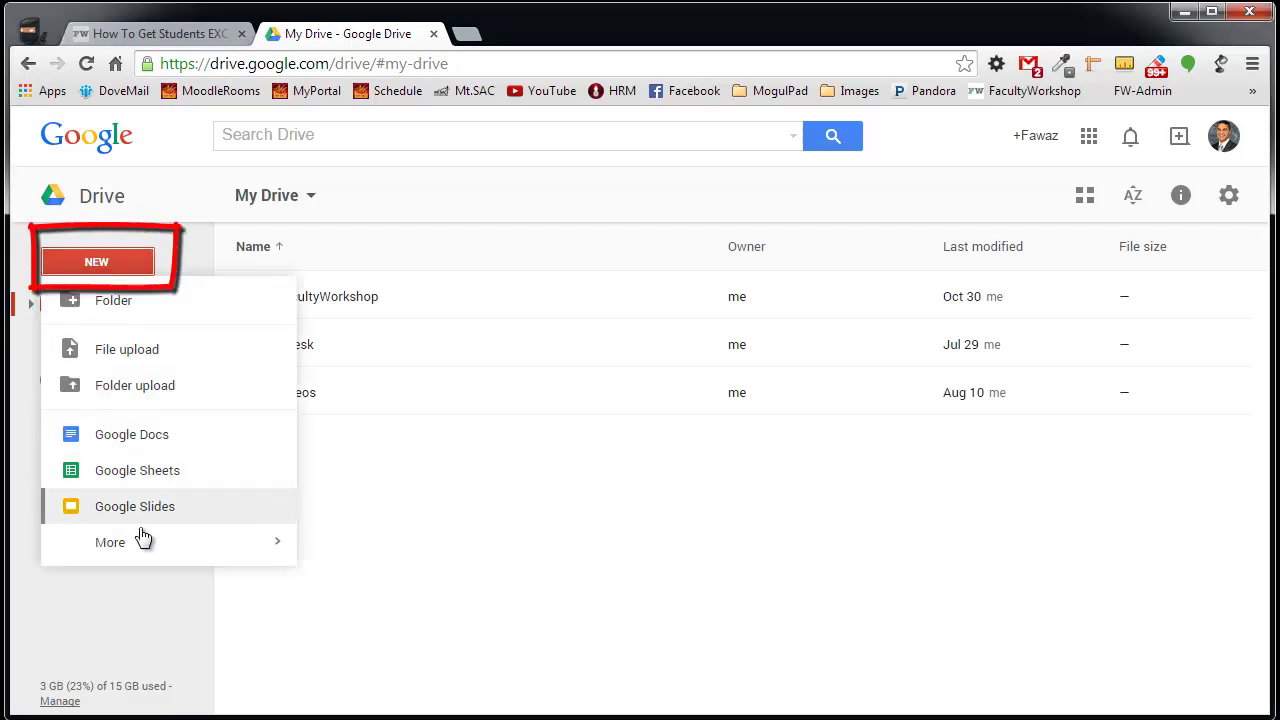
{"action": "mouse_move", "coordinate": [137, 548]}
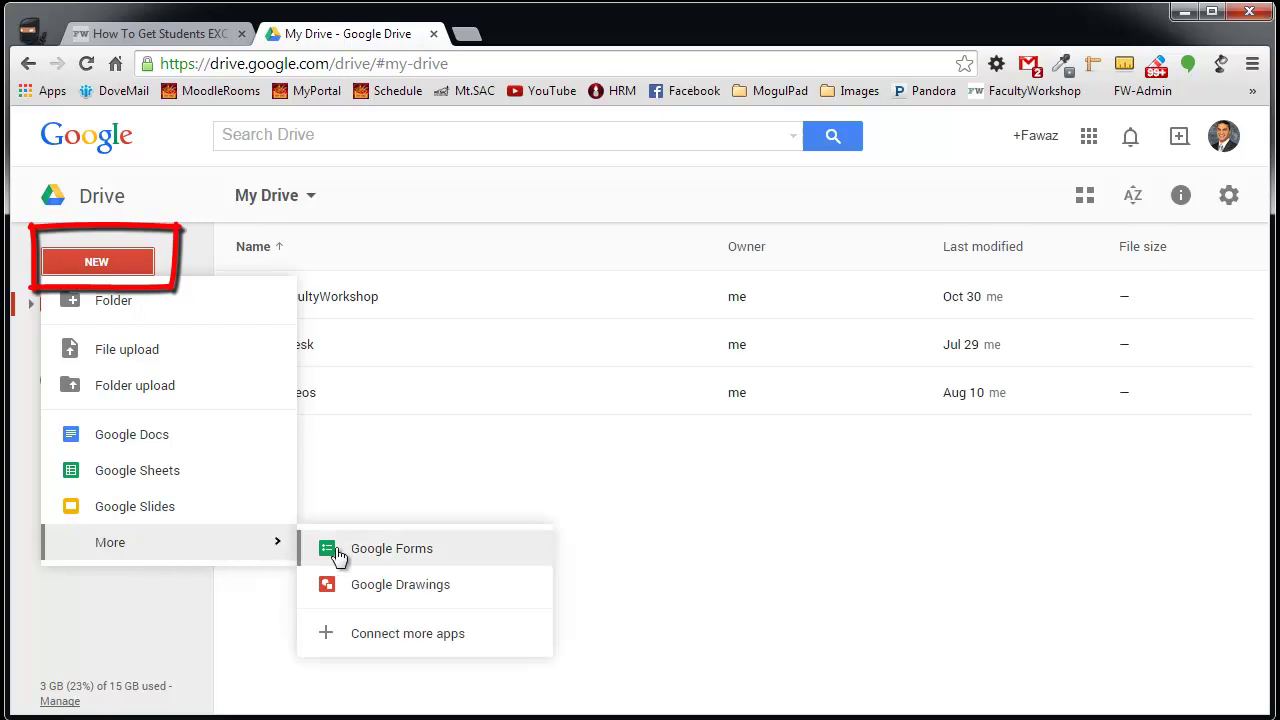
{"action": "left_click", "coordinate": [458, 552]}
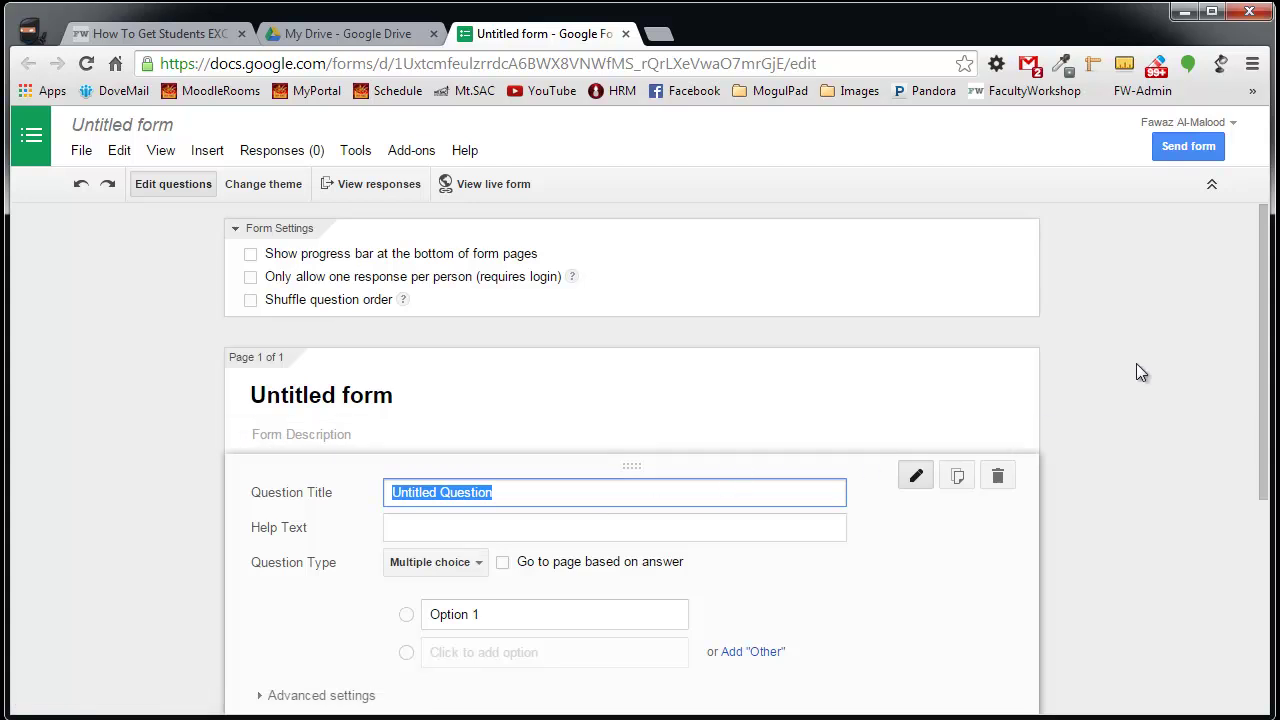
Apply the Homework theme to the form and return to question editing.
{"action": "mouse_move", "coordinate": [1265, 260]}
{"action": "left_mouse_down"}
{"action": "mouse_move", "coordinate": [1262, 346]}
{"action": "mouse_move", "coordinate": [1255, 278]}
{"action": "left_mouse_up"}
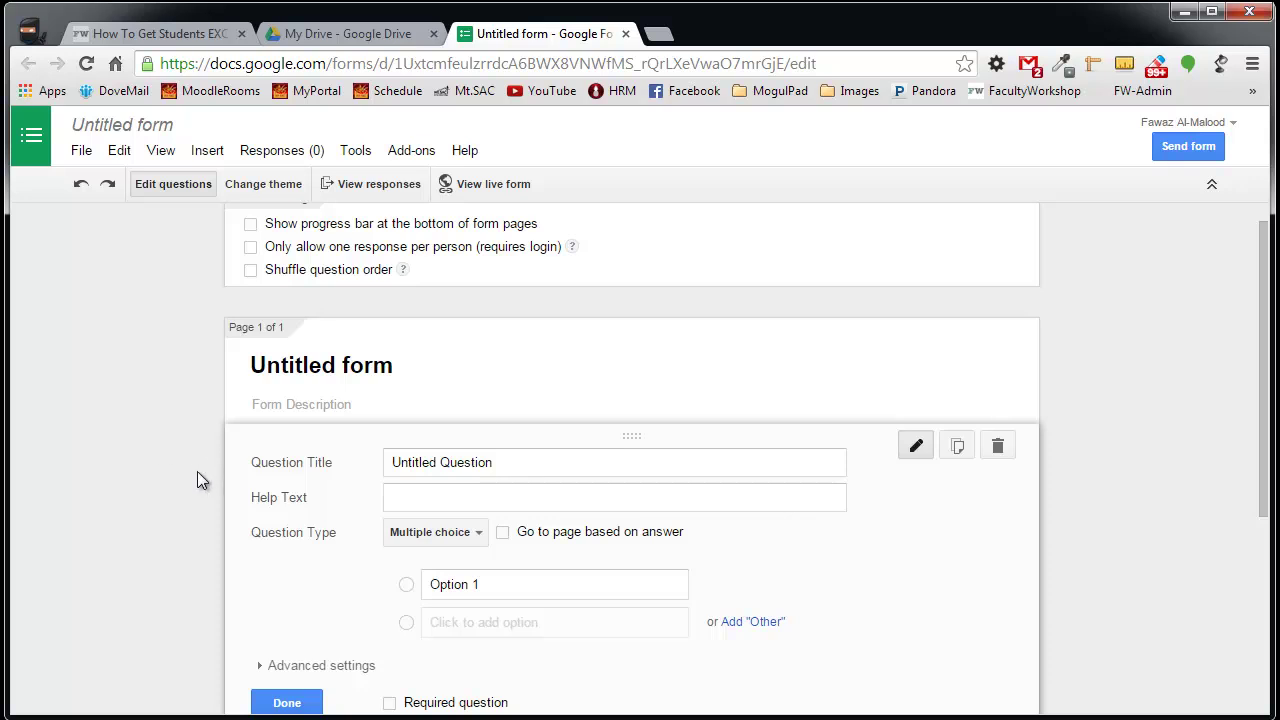
{"action": "left_click", "coordinate": [279, 196]}
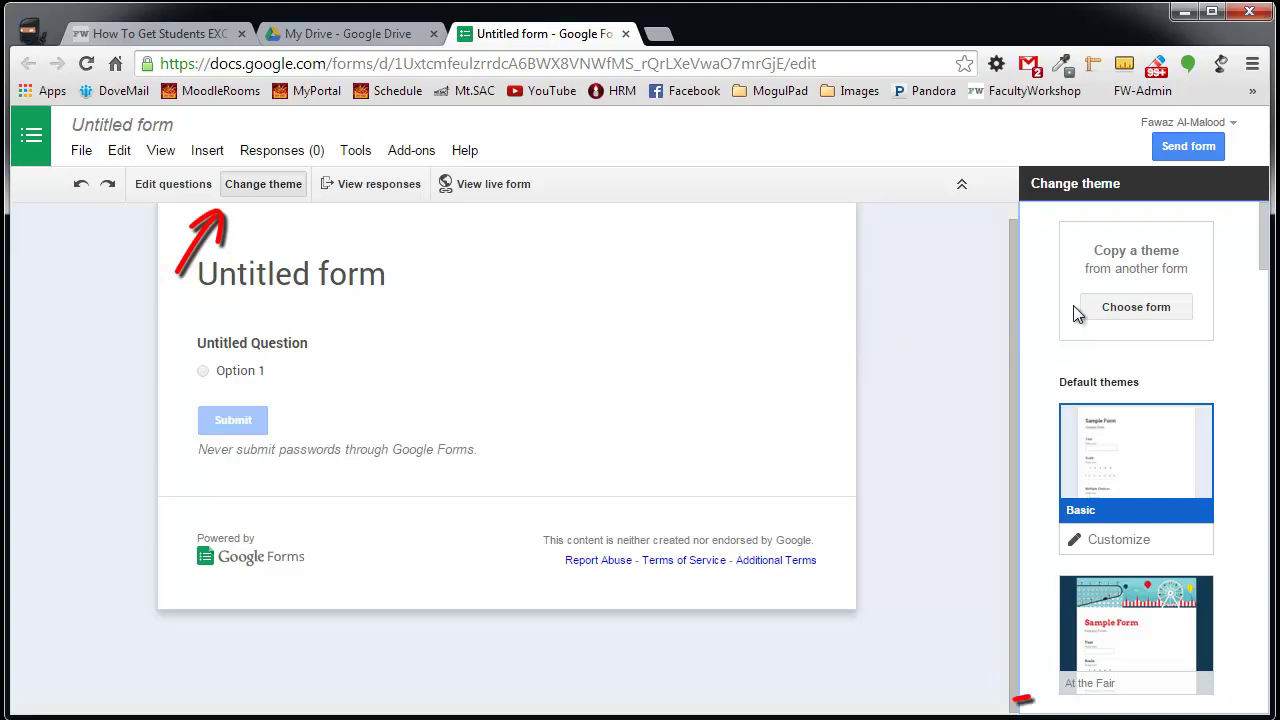
{"action": "scroll", "coordinate": [1263, 248], "scroll_direction": "down", "scroll_amount": 5}
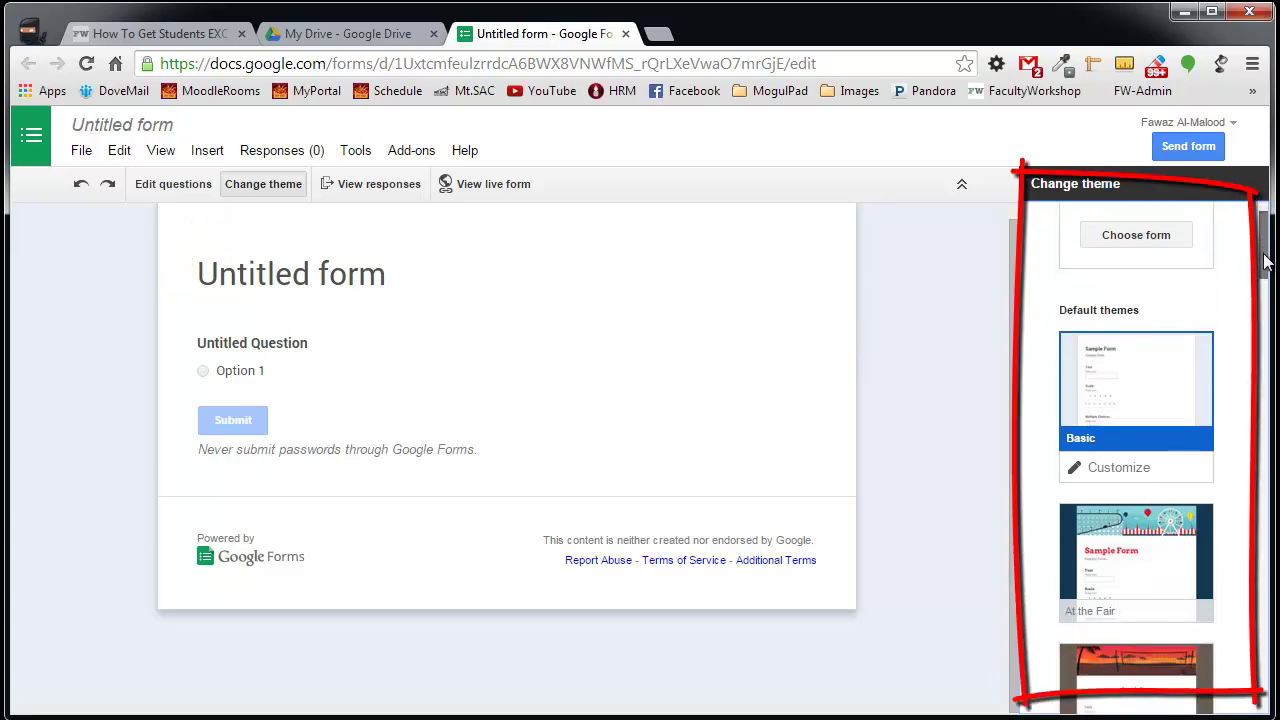
{"action": "left_click", "coordinate": [1119, 297]}
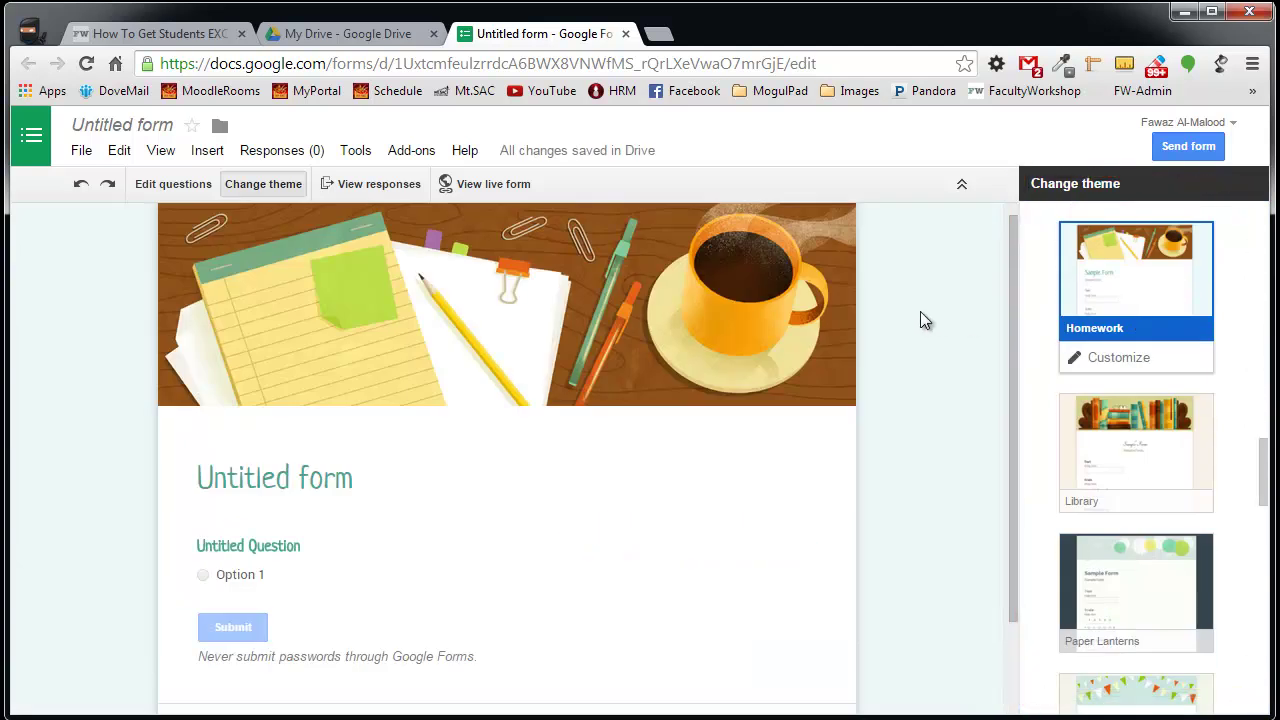
{"action": "scroll", "coordinate": [920, 318], "scroll_direction": "up", "scroll_amount": 1}
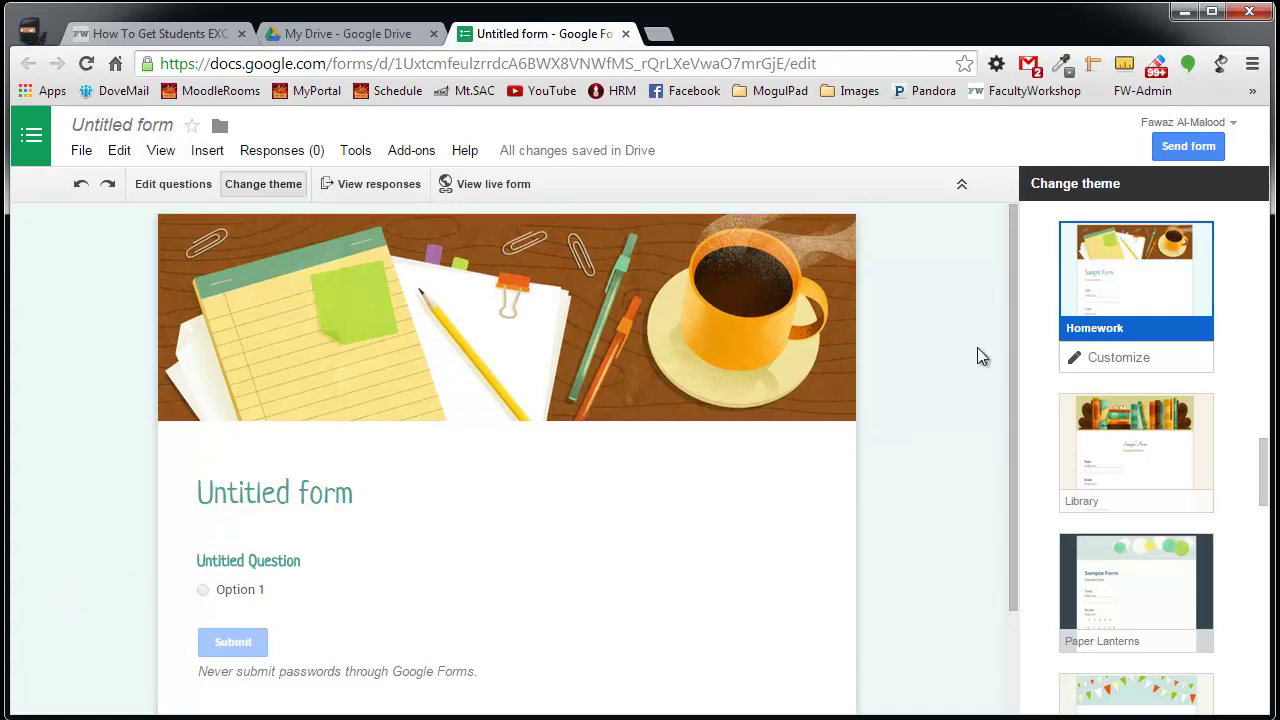
{"action": "left_click", "coordinate": [171, 186]}
Title the form 'Sign-Up Sheet For Volunteer Event'.
{"action": "left_click_drag", "start_coordinate": [394, 295], "coordinate": [202, 287]}
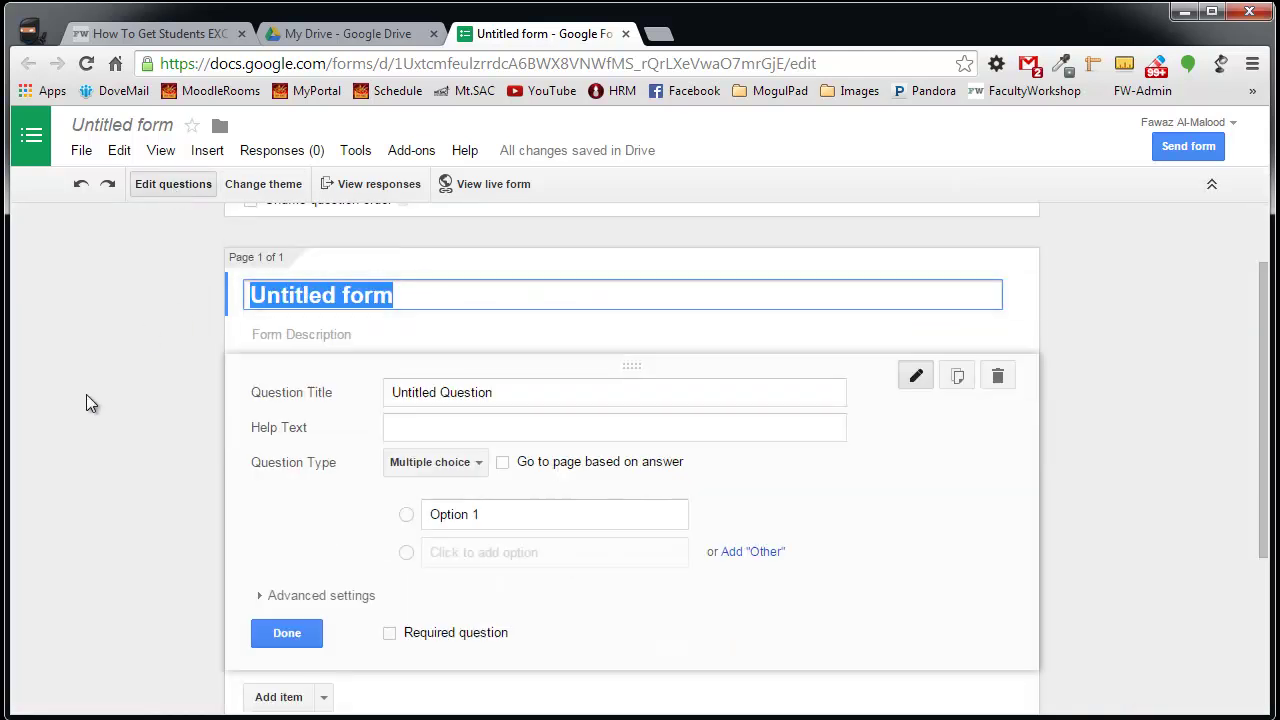
{"action": "type", "text": "Sign-Up"}
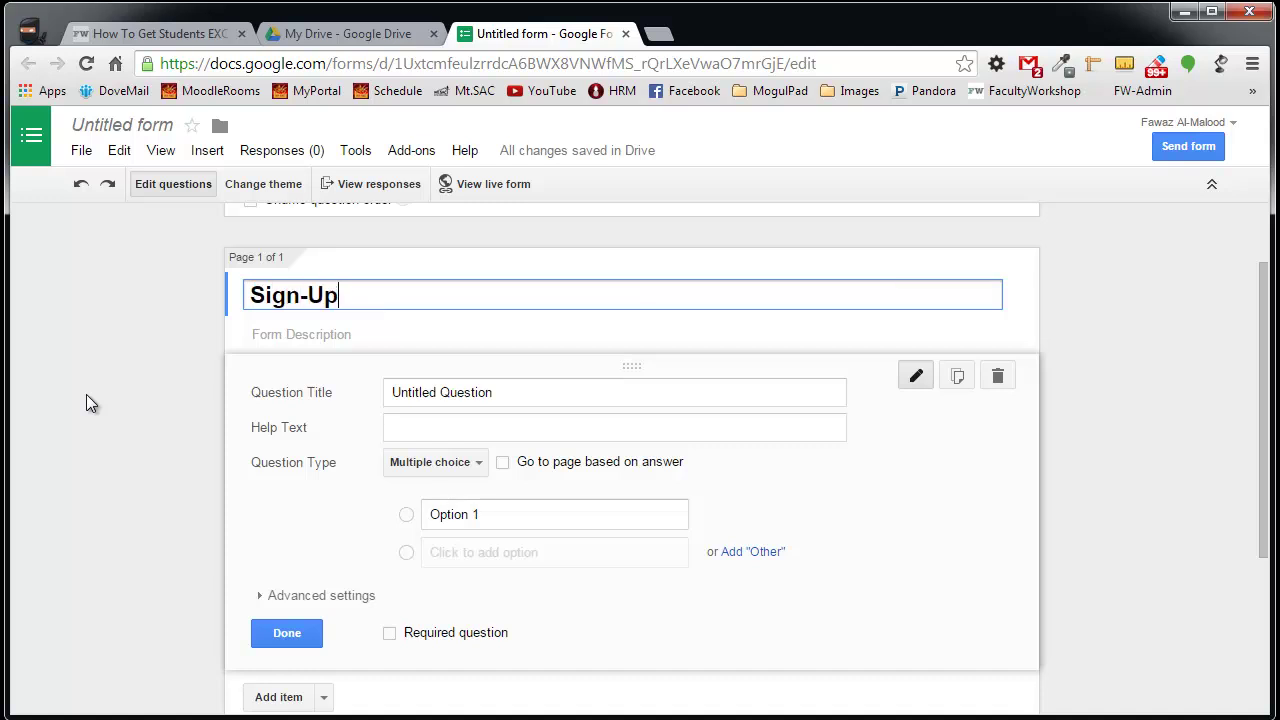
{"action": "type", "text": " Sheet For"}
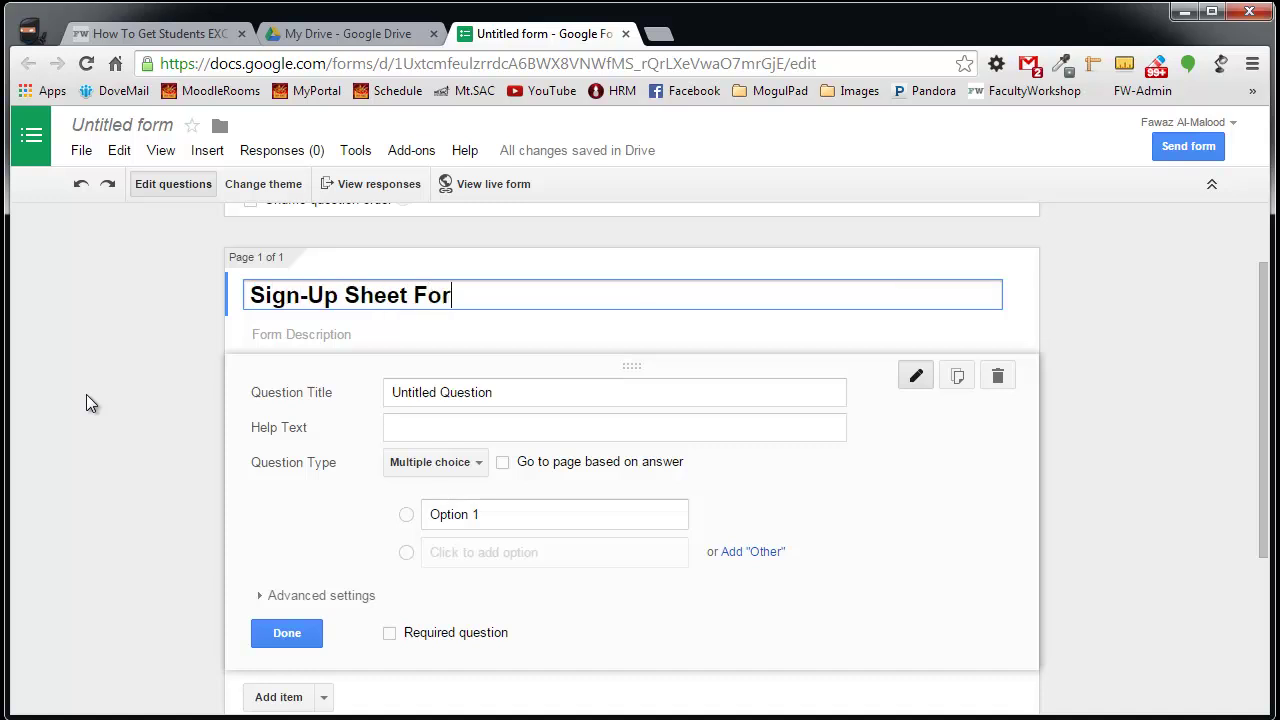
{"action": "type", "text": " Volunte"}
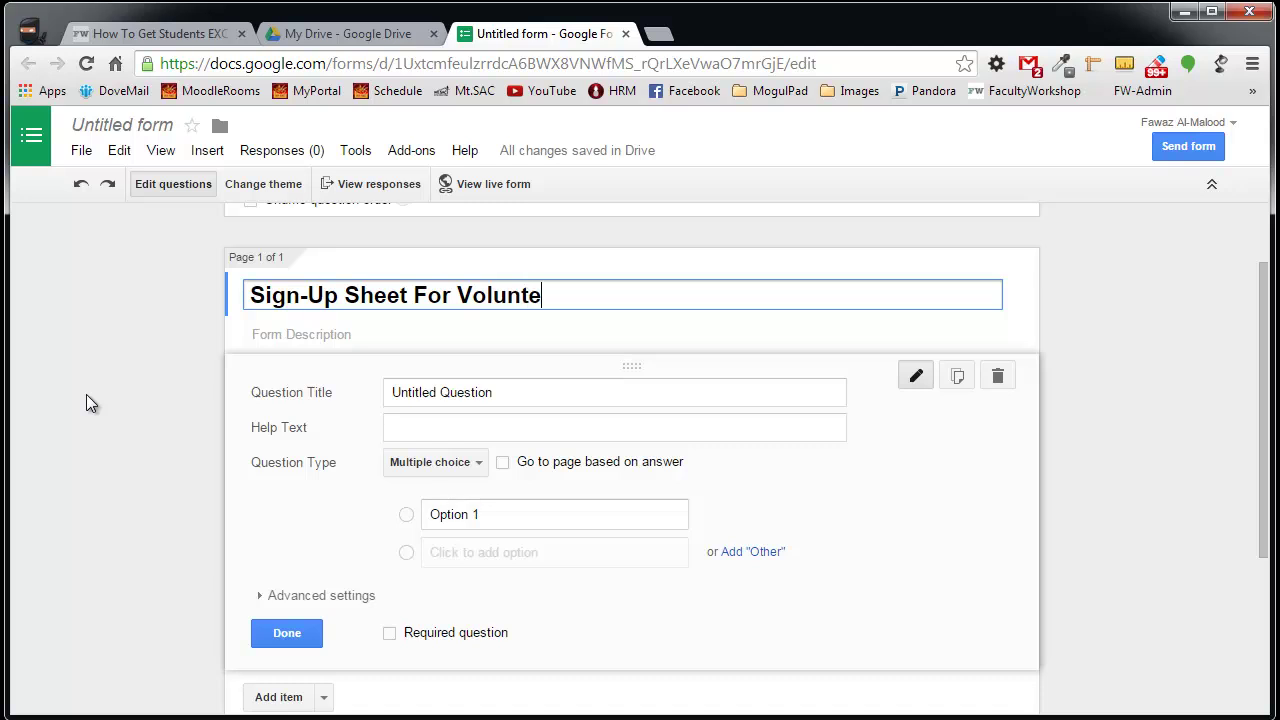
{"action": "type", "text": "er Even"}
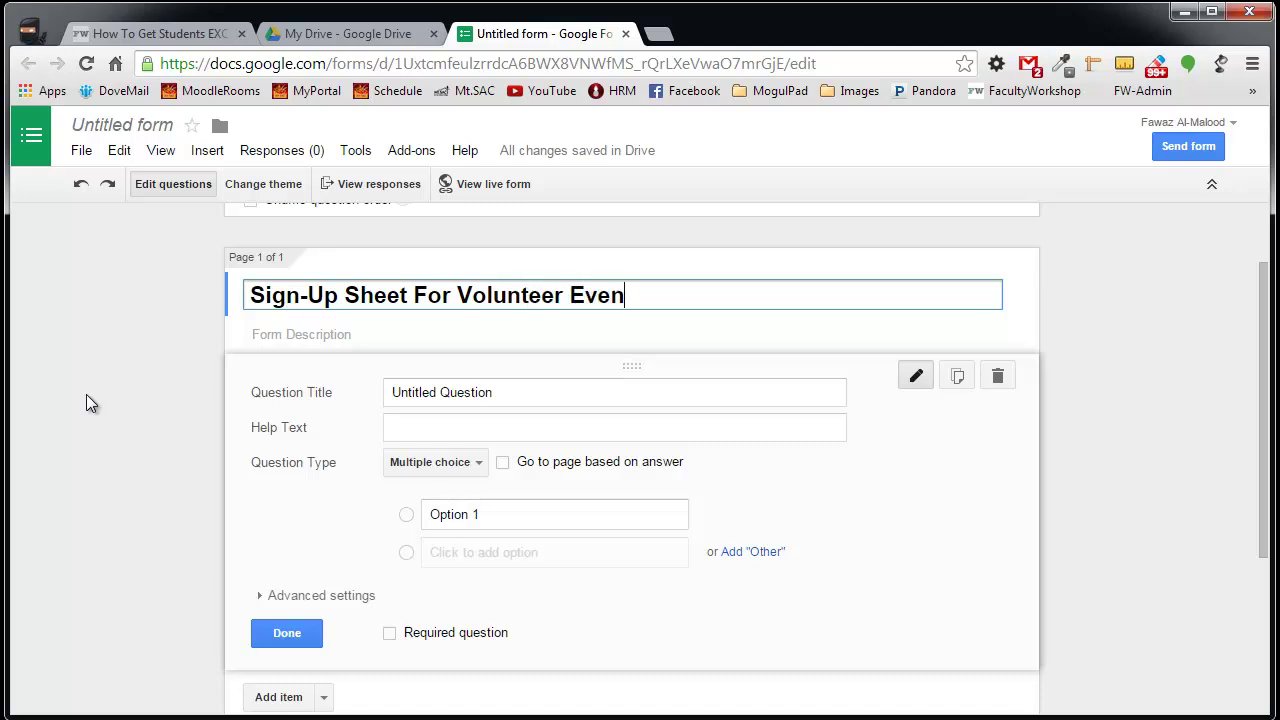
{"action": "type", "text": "t"}
{"action": "left_click", "coordinate": [126, 434]}
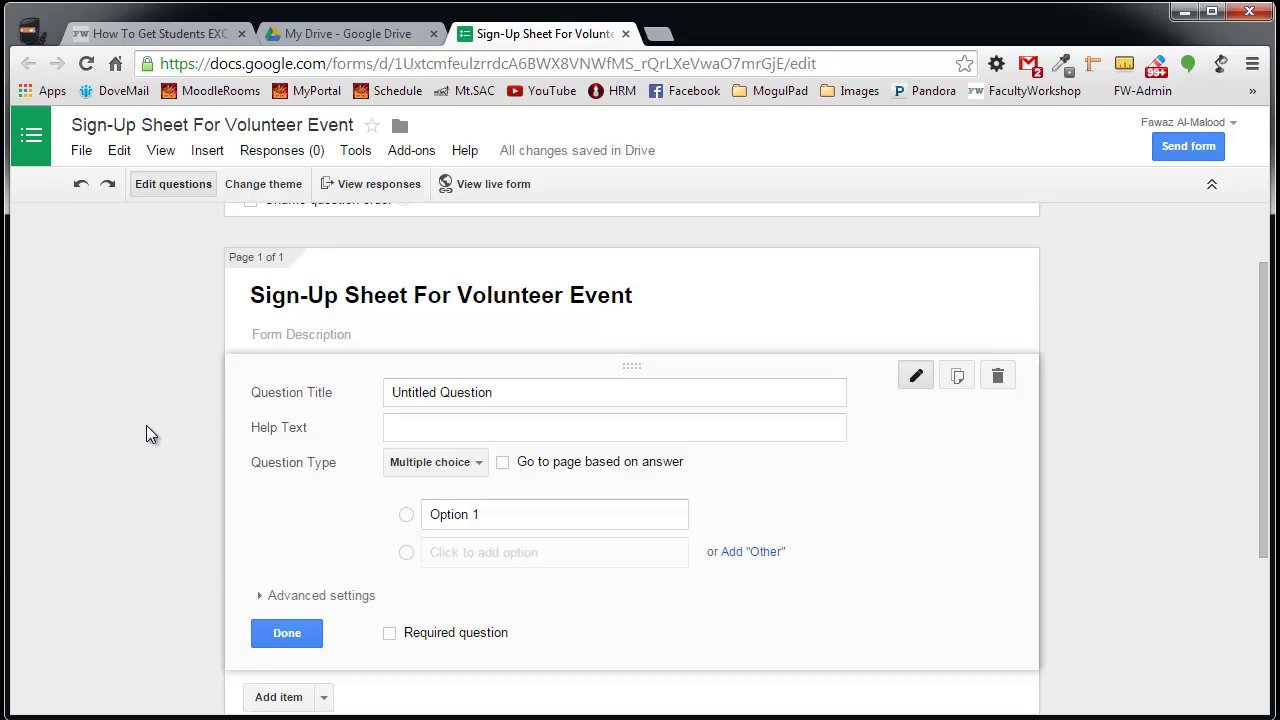
Make the first question a required text question titled 'First and Last Name'.
{"action": "left_click", "coordinate": [470, 462]}
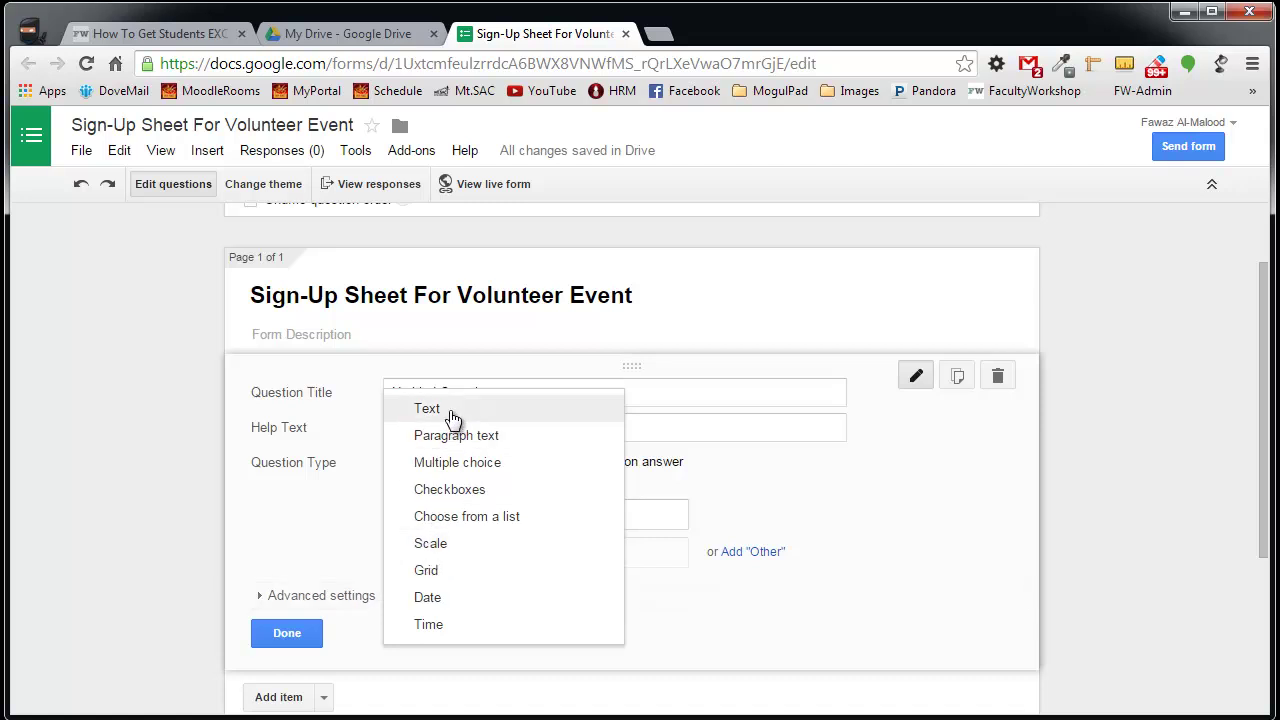
{"action": "left_click", "coordinate": [452, 410]}
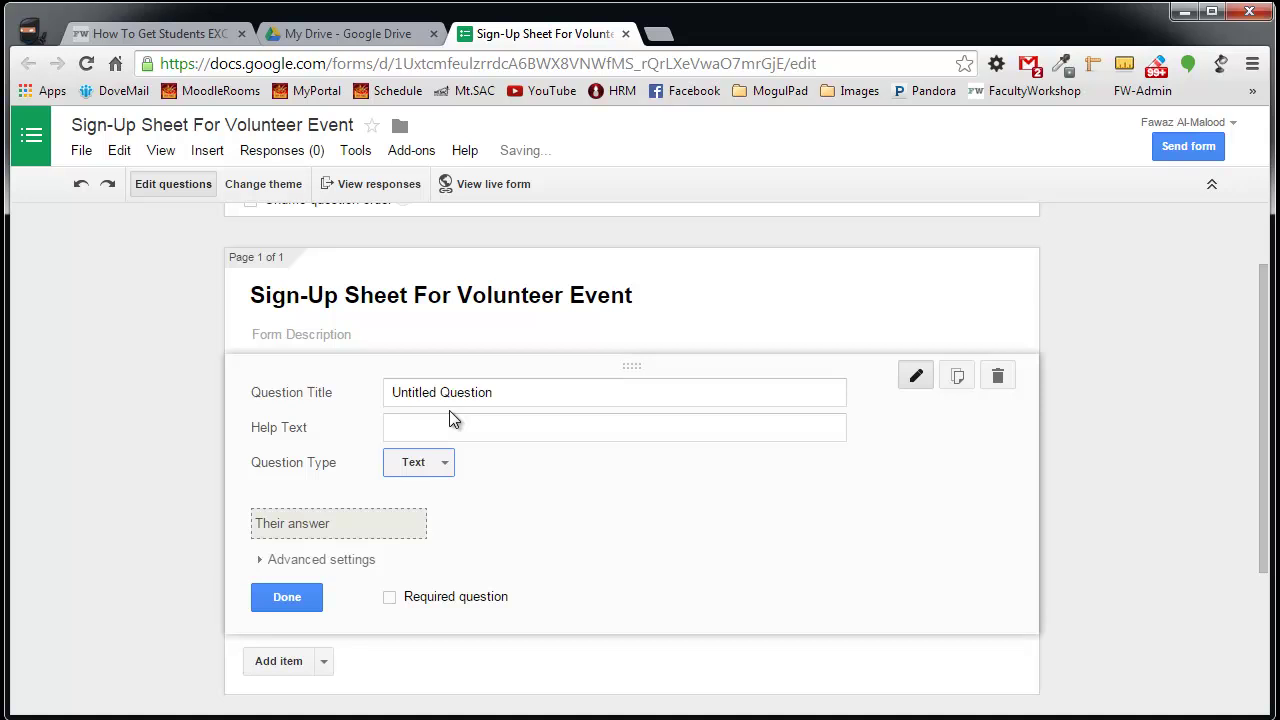
{"action": "left_click_drag", "start_coordinate": [526, 392], "coordinate": [368, 404]}
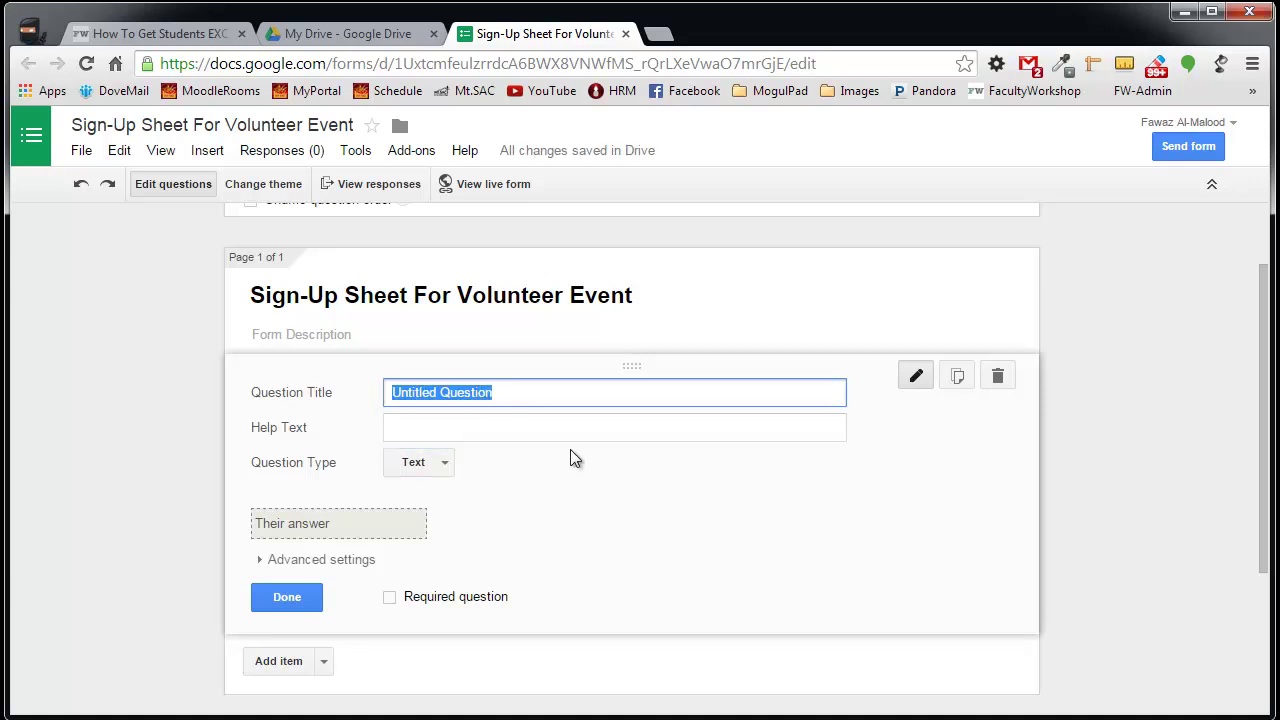
{"action": "type", "text": "Firt"}
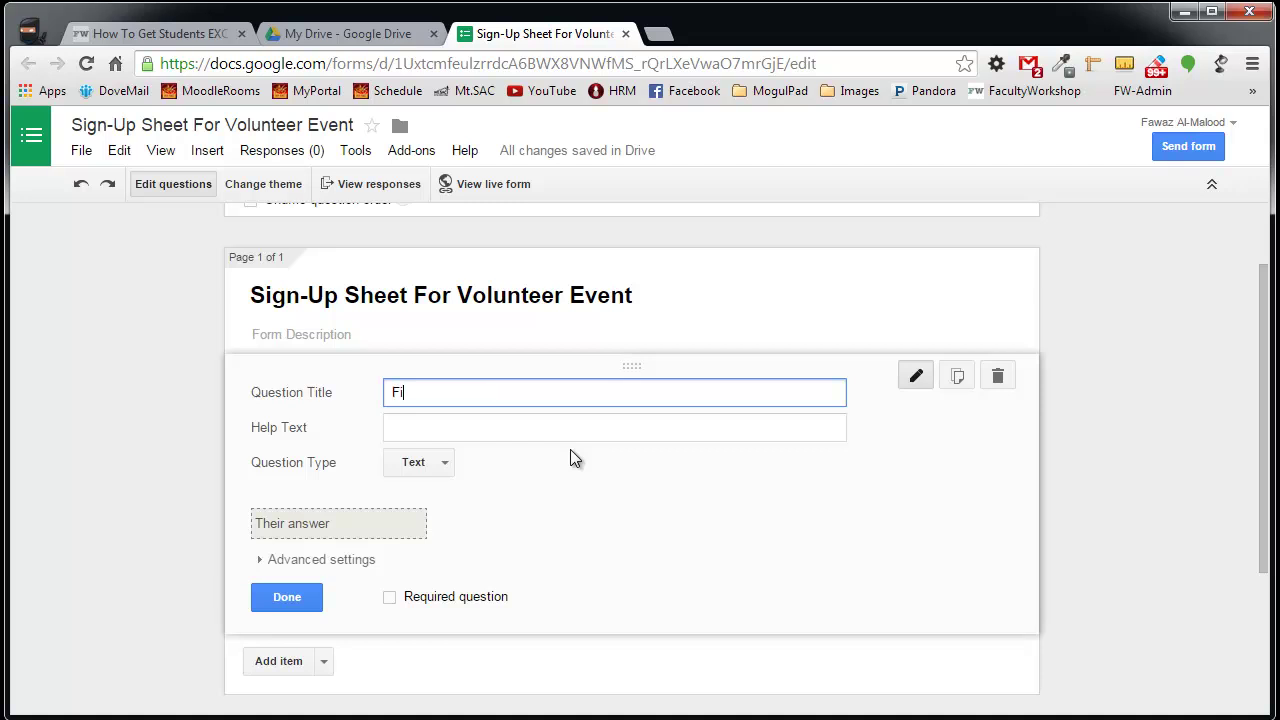
{"action": "key", "text": "BackSpace"}
{"action": "type", "text": "st and Last Name"}
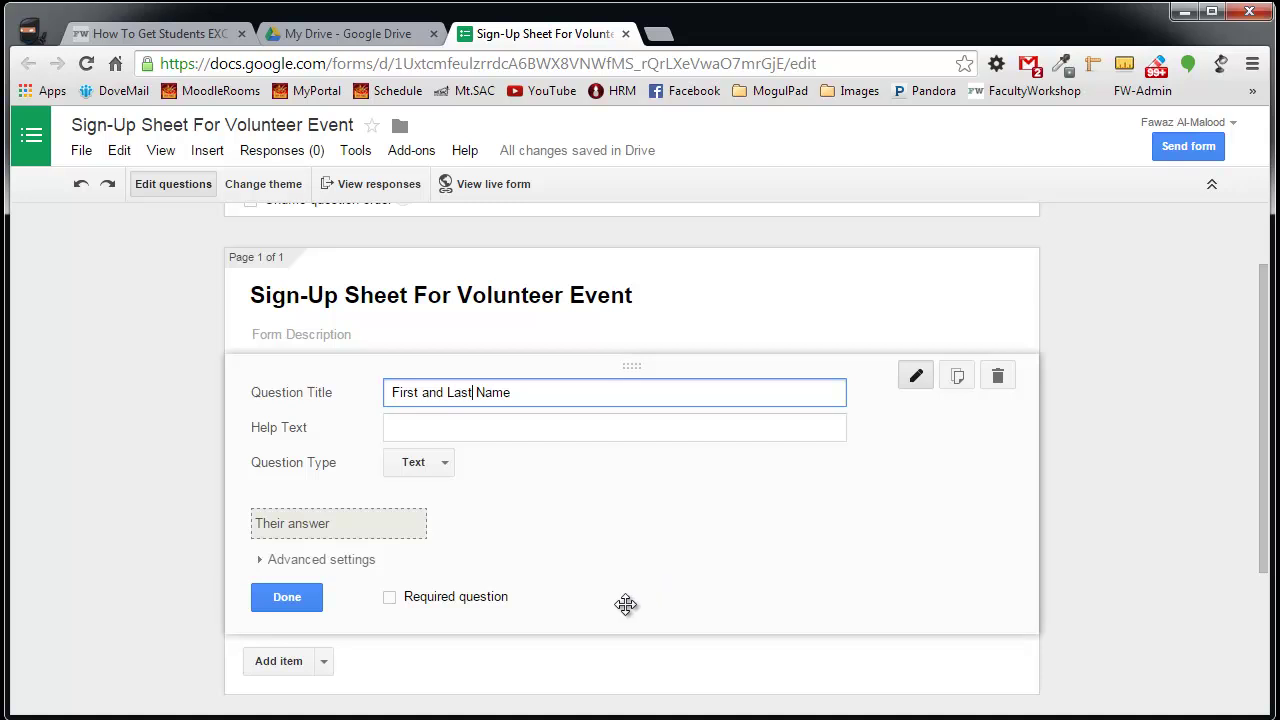
{"action": "left_click", "coordinate": [390, 597]}
{"action": "scroll", "coordinate": [682, 491], "scroll_direction": "down", "scroll_amount": 1}
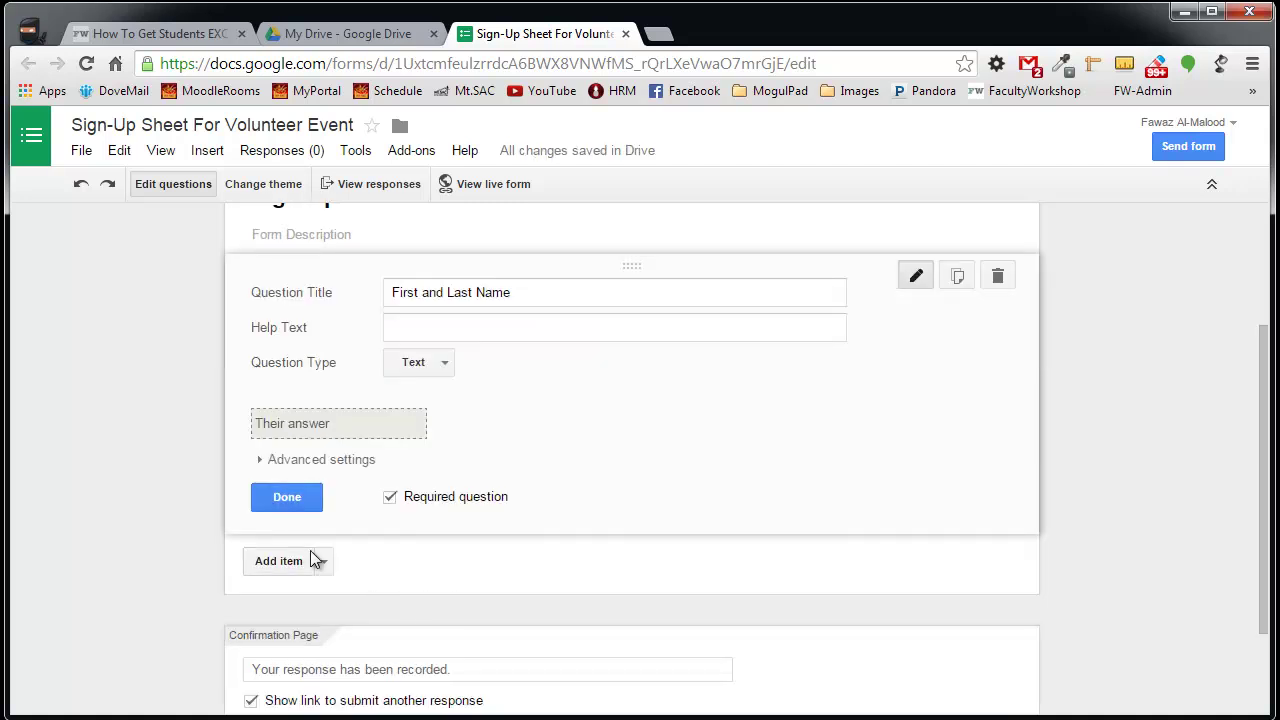
{"action": "left_click", "coordinate": [289, 508]}
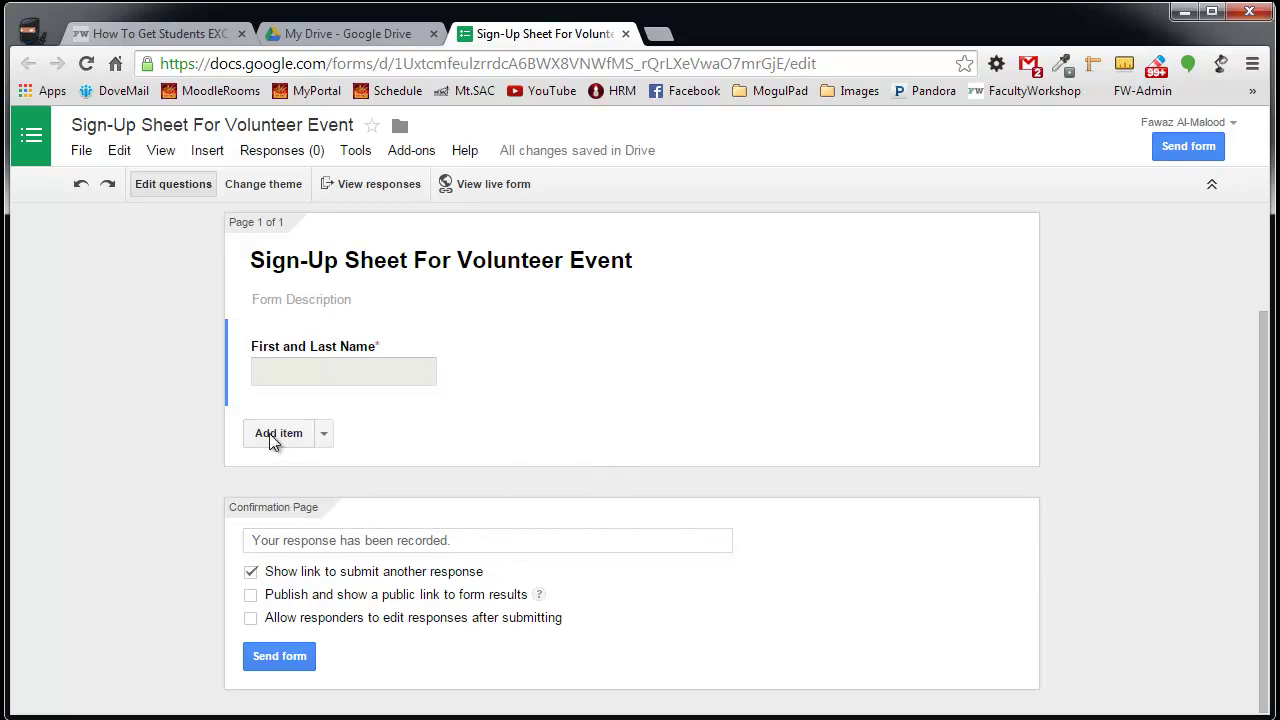
Add a new text question titled 'Cell Phone'.
{"action": "left_click", "coordinate": [322, 435]}
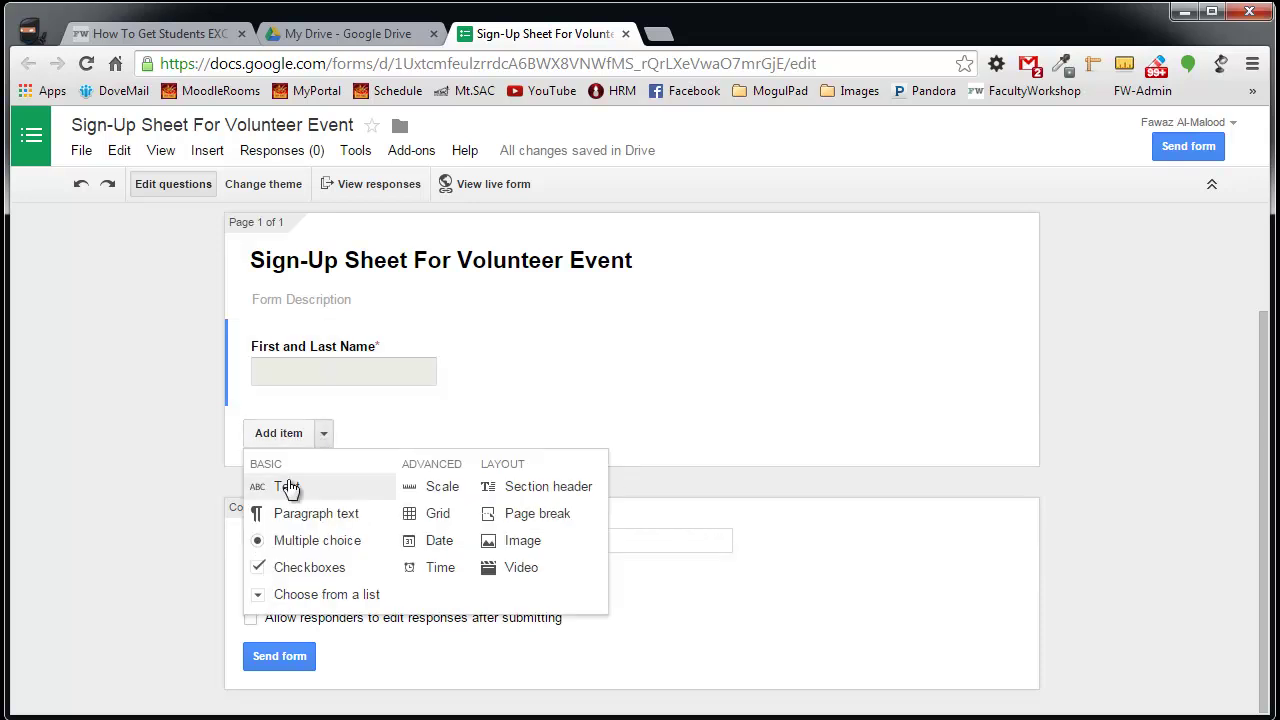
{"action": "left_click", "coordinate": [287, 490]}
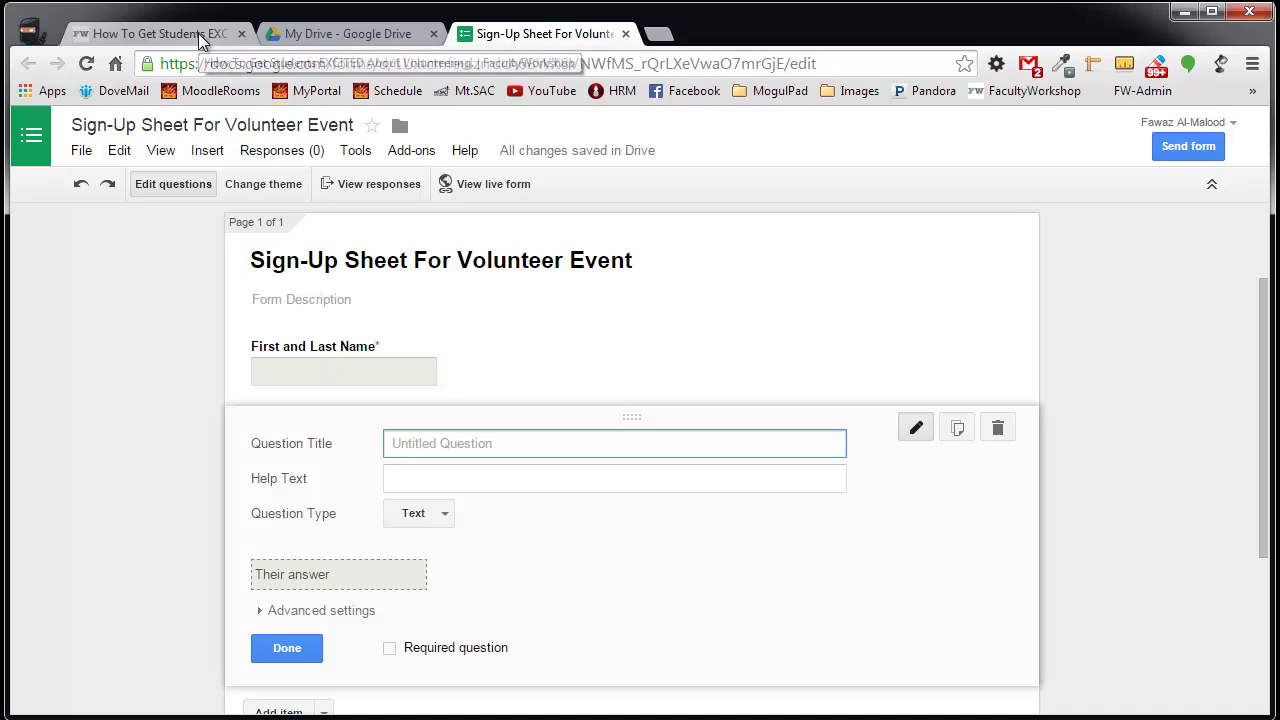
{"action": "left_click", "coordinate": [204, 38]}
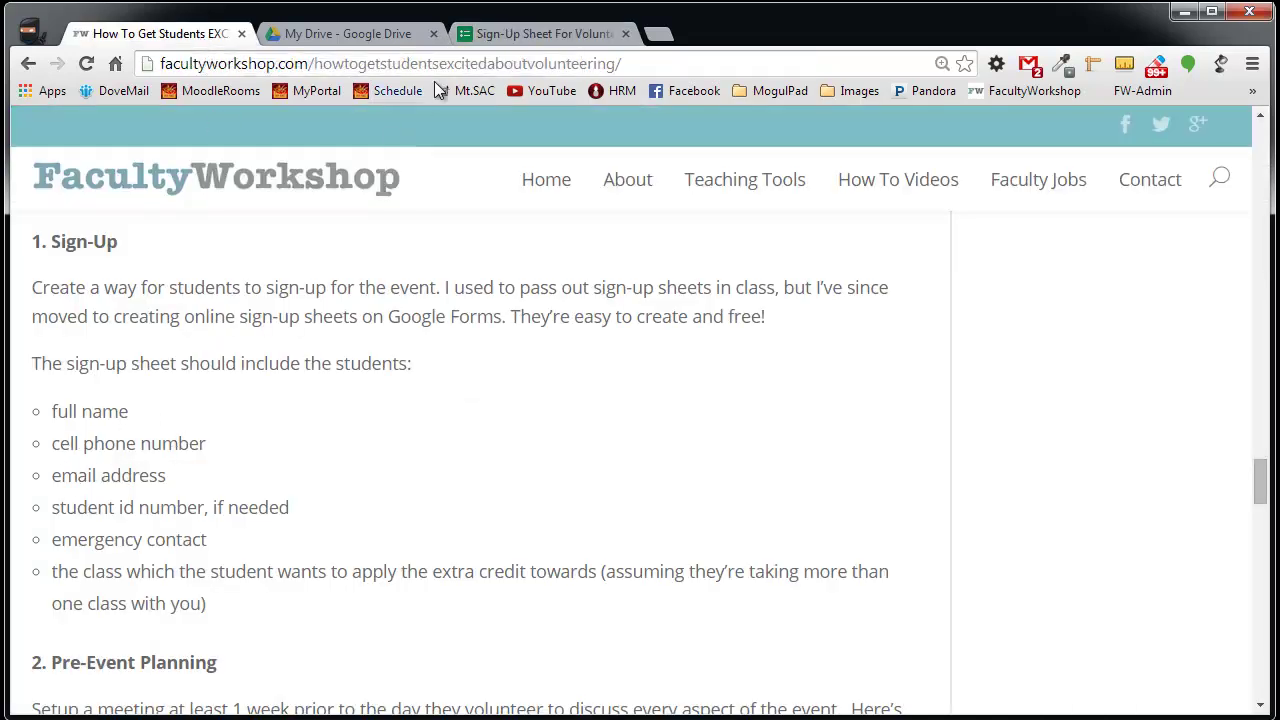
{"action": "left_click", "coordinate": [494, 34]}
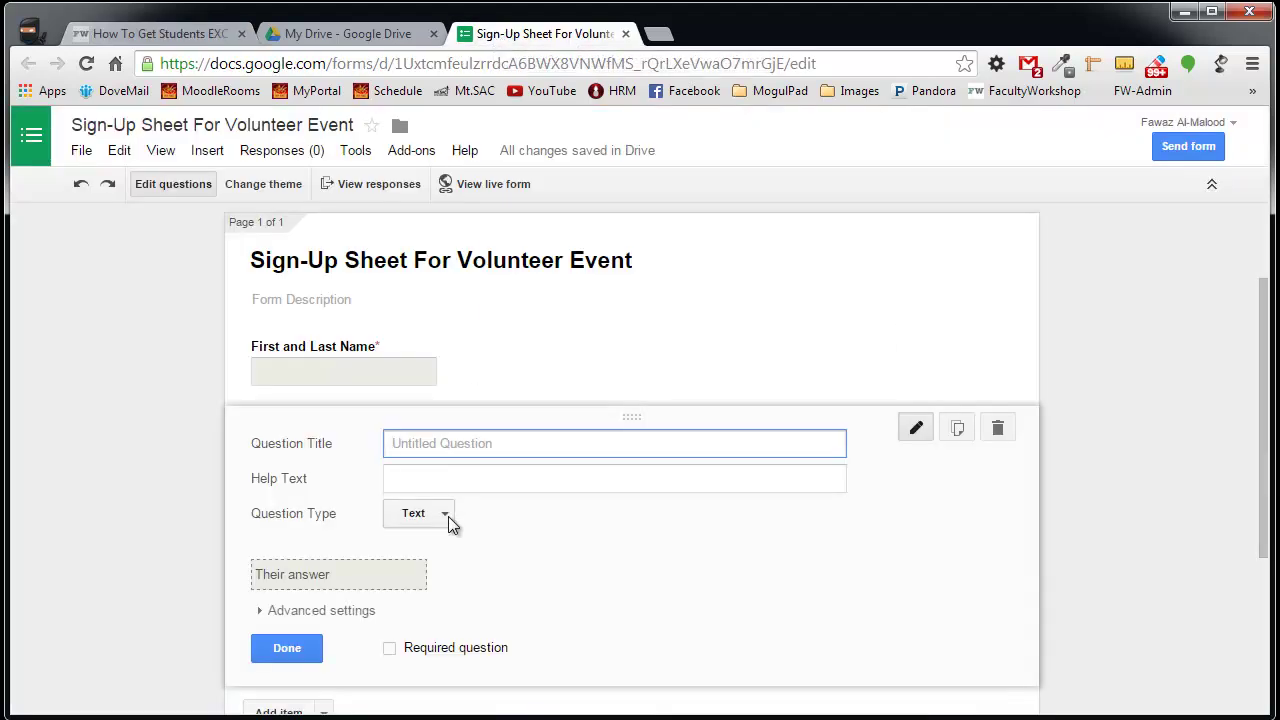
{"action": "type", "text": "Cell Phone"}
Give Cell Phone the help text '(909) ###-####' and make it required.
{"action": "left_click", "coordinate": [444, 480]}
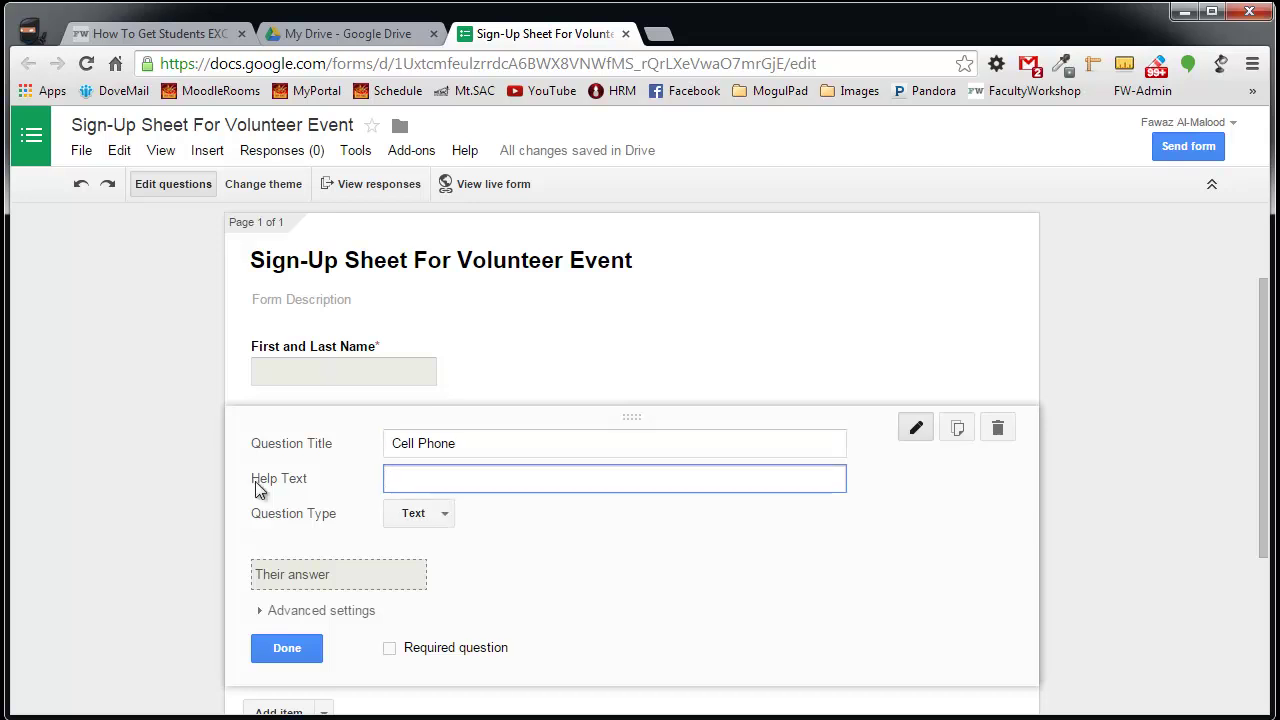
{"action": "left_click_drag", "start_coordinate": [251, 480], "coordinate": [311, 485]}
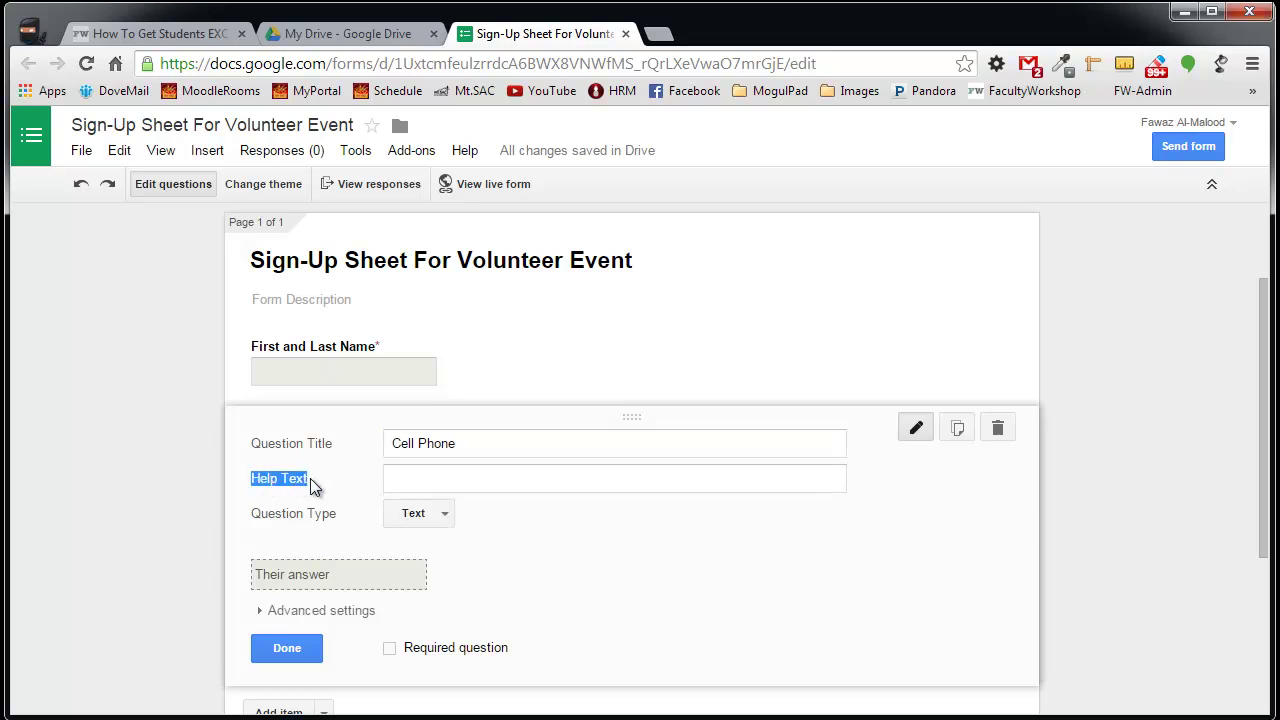
{"action": "left_click", "coordinate": [416, 476]}
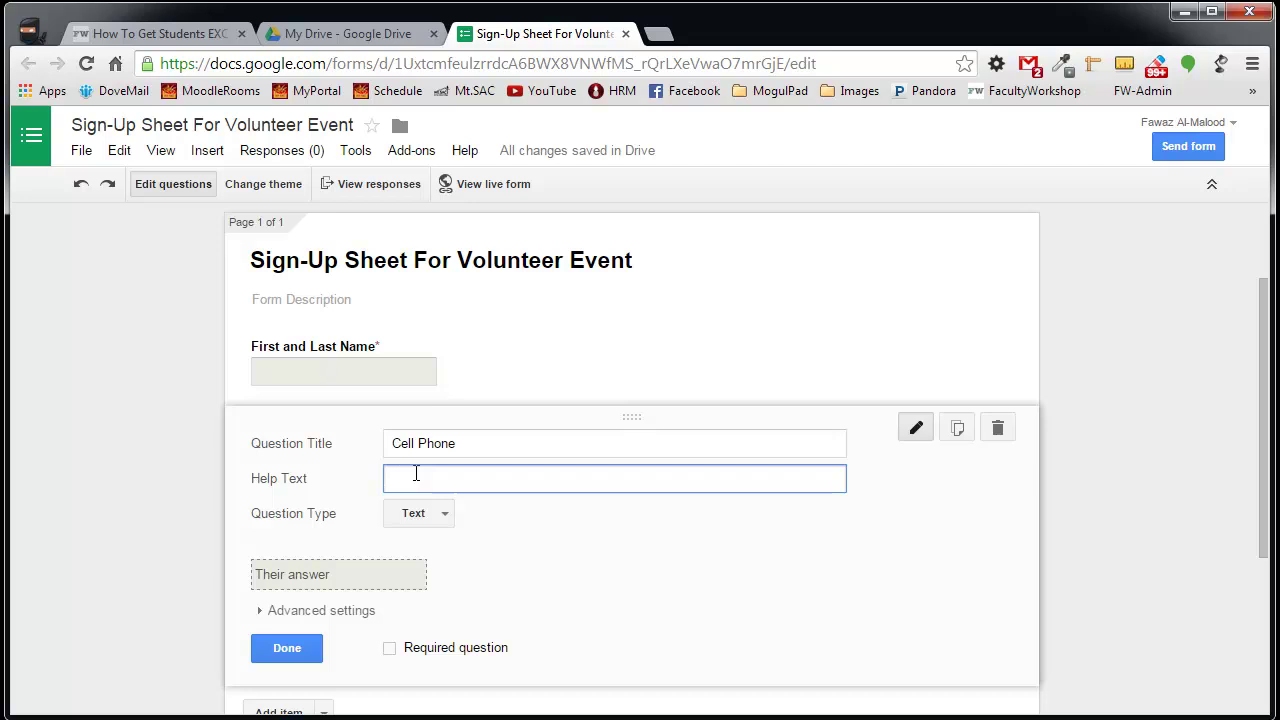
{"action": "type", "text": "(909)"}
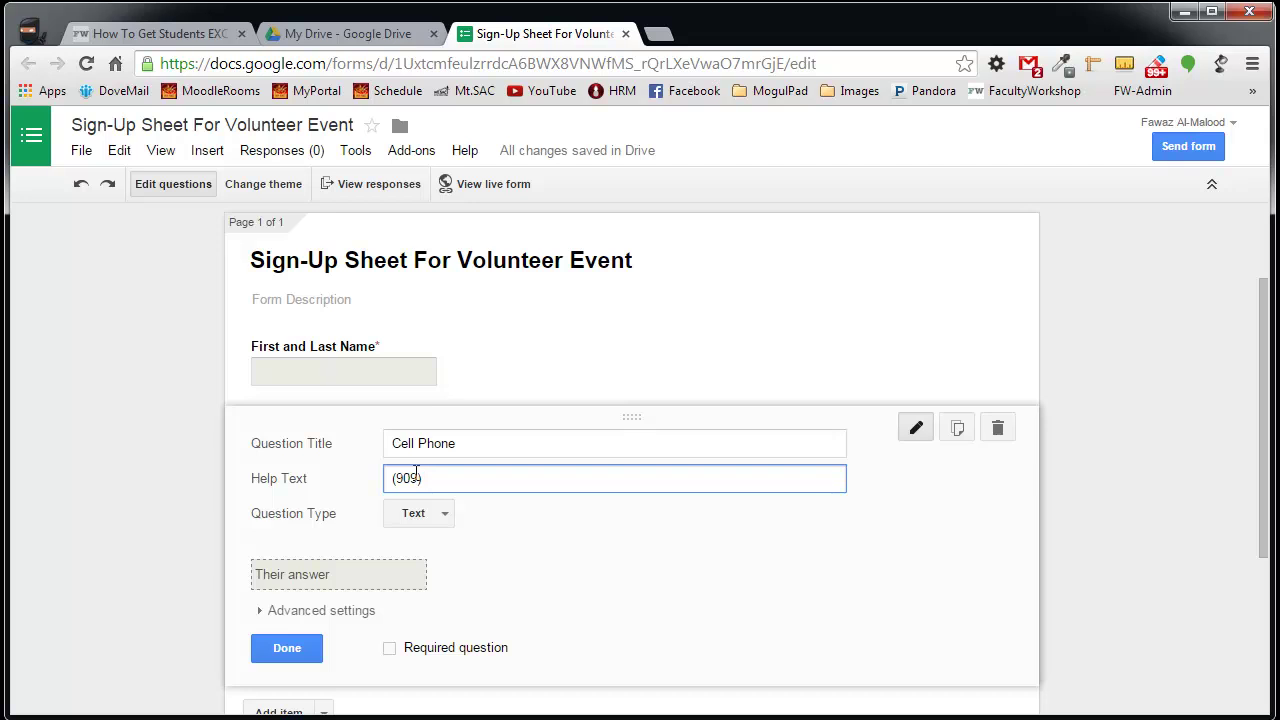
{"action": "type", "text": " ###-####"}
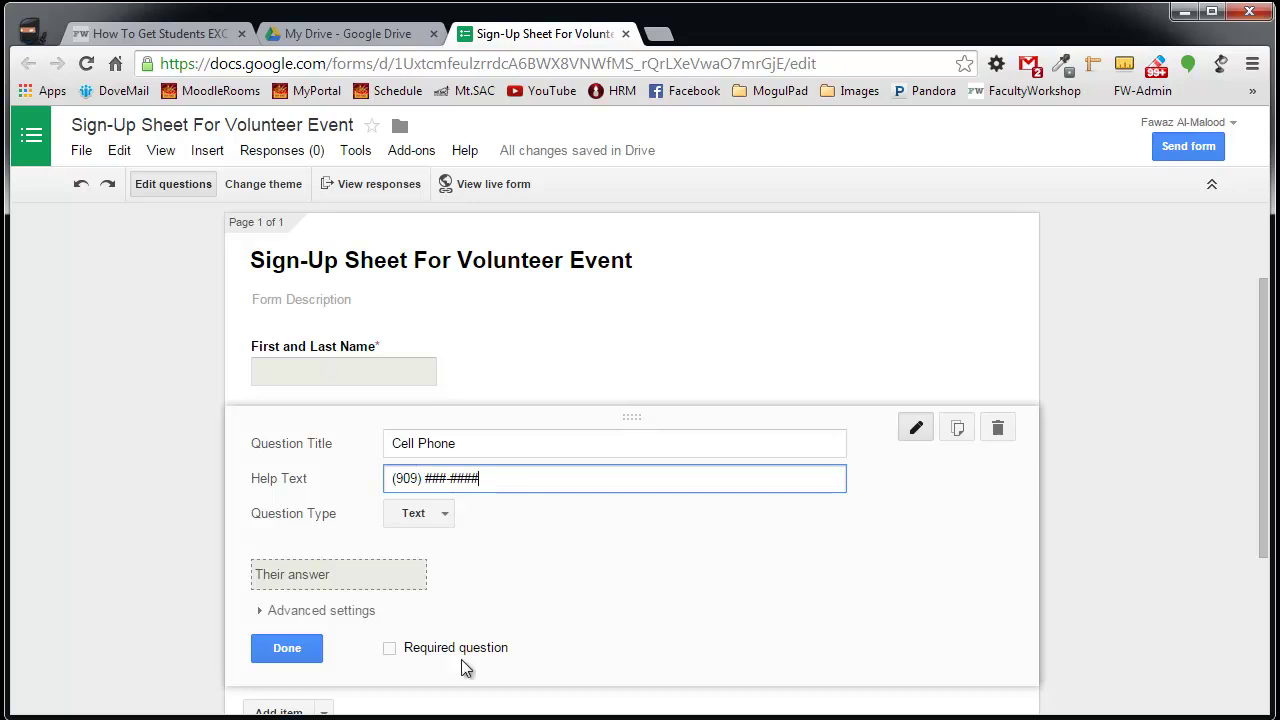
{"action": "left_click", "coordinate": [389, 648]}
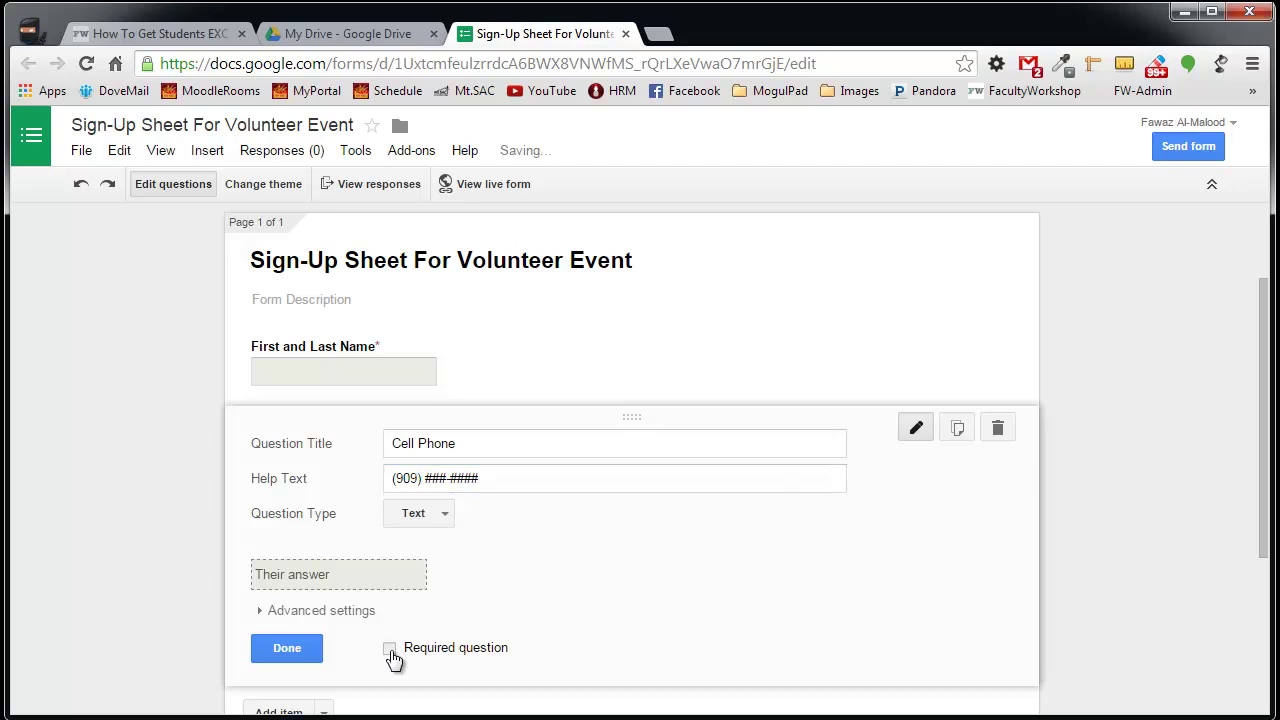
{"action": "left_click", "coordinate": [303, 655]}
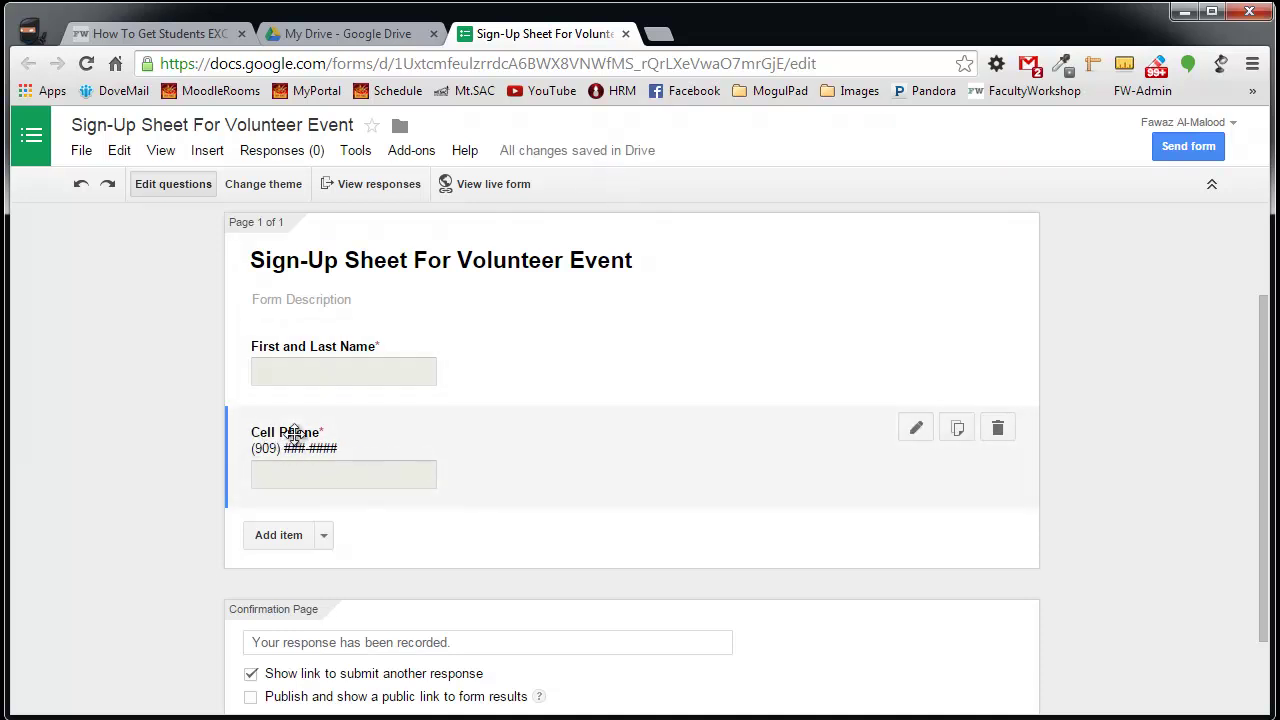
Add a new text question below Cell Phone titled 'Student ID'.
{"action": "left_click", "coordinate": [288, 545]}
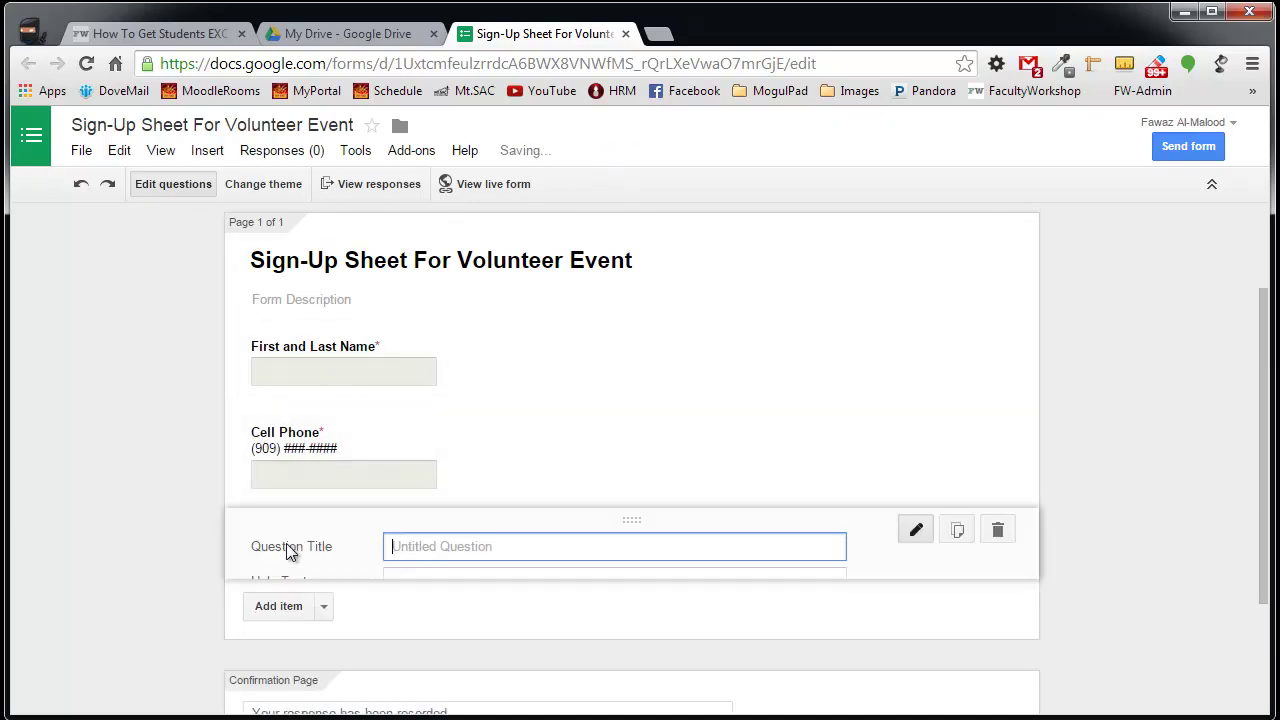
{"action": "type", "text": "Su"}
{"action": "key", "text": "BackSpace"}
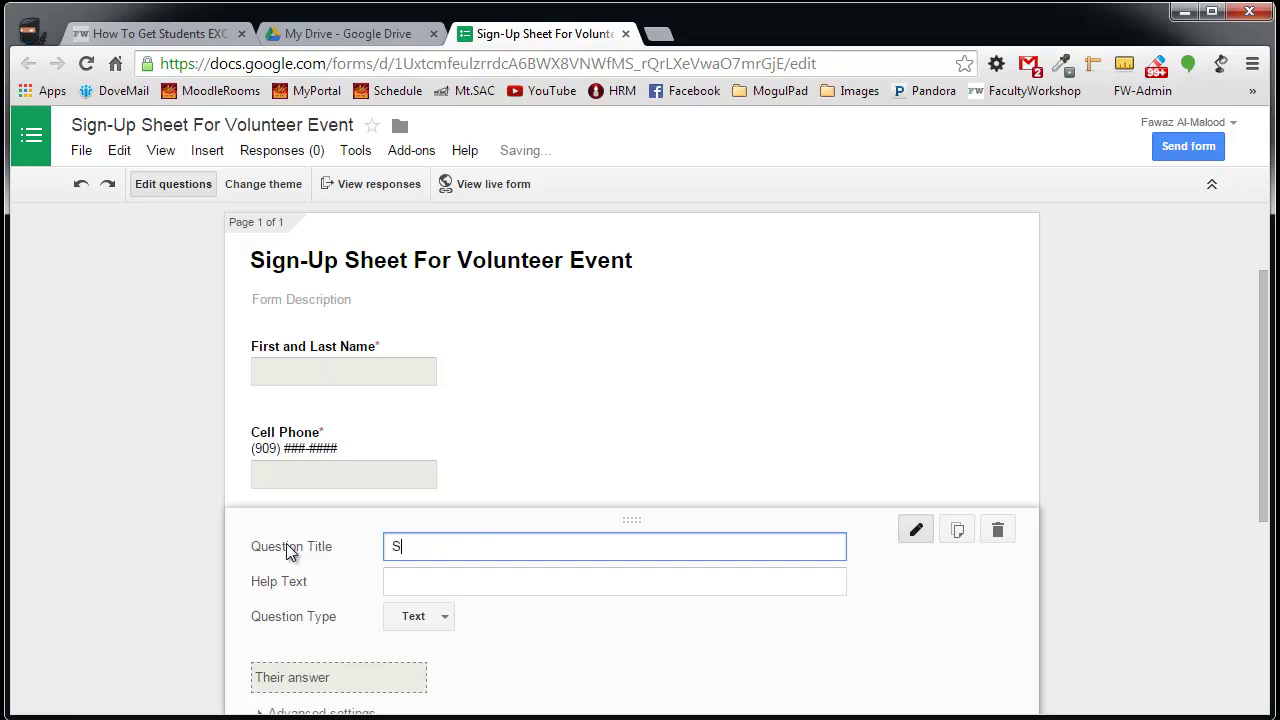
{"action": "type", "text": "tudent ID"}
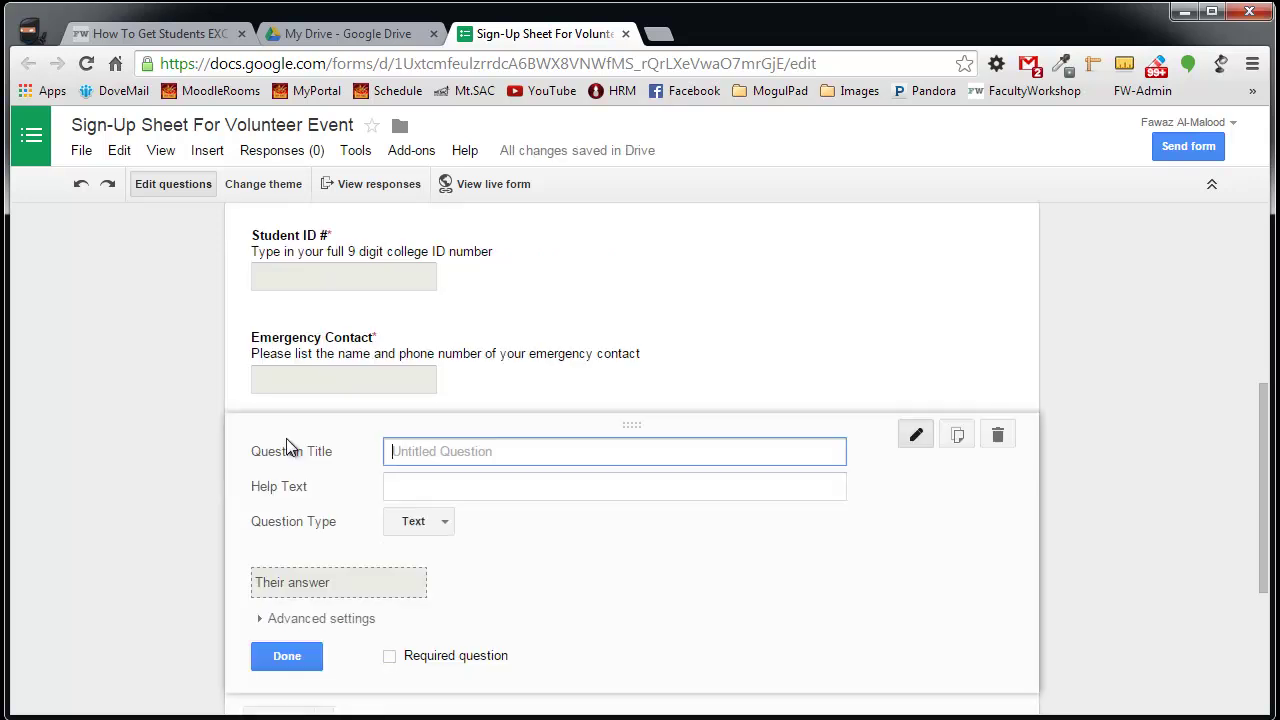
{"action": "scroll", "coordinate": [498, 386], "scroll_direction": "down", "scroll_amount": 1}
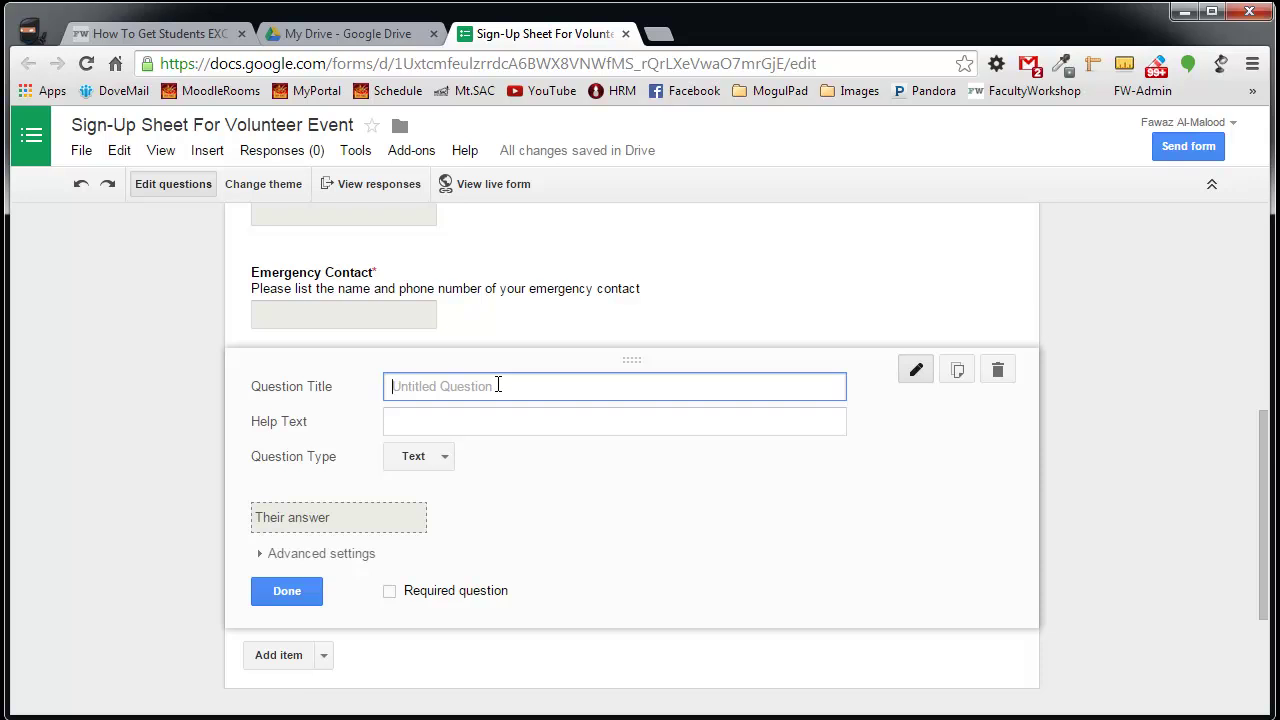
Make the 'Which class…' question a dropdown with HRM51 Intro to Hospitality and HRM64 Hospitality Financial Accounting.
{"action": "type", "text": "Which class a"}
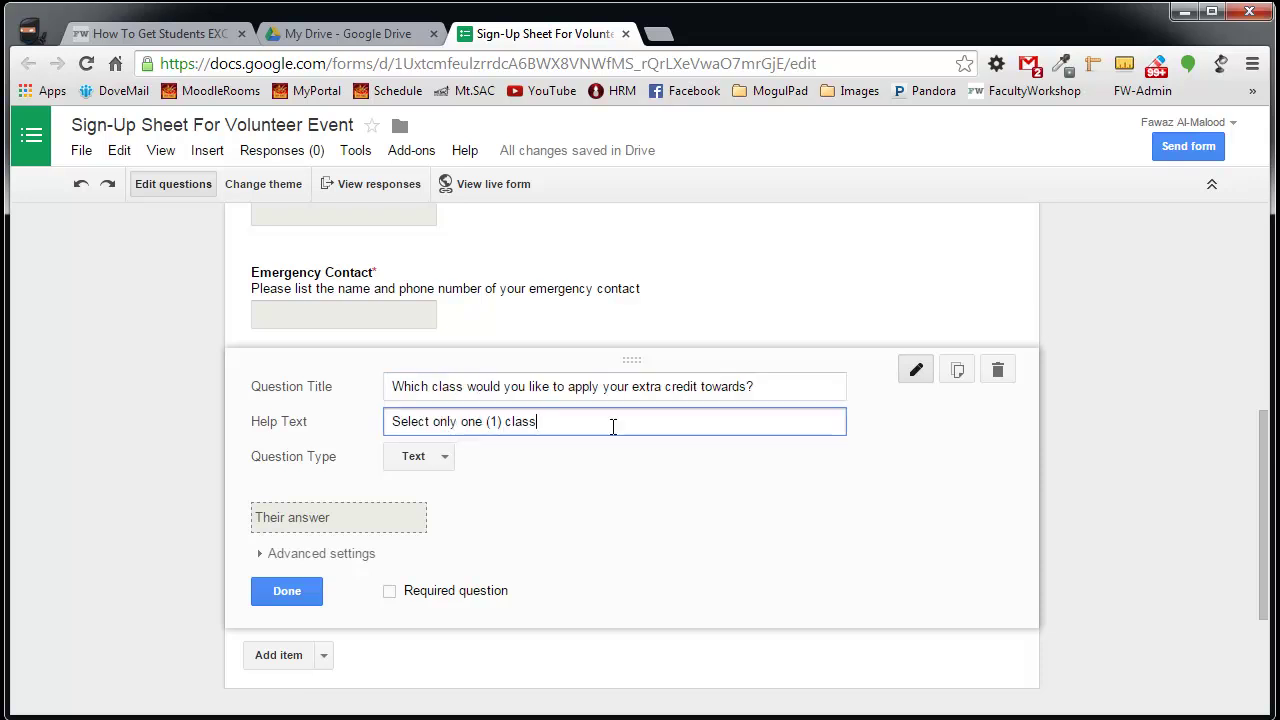
{"action": "left_click", "coordinate": [448, 462]}
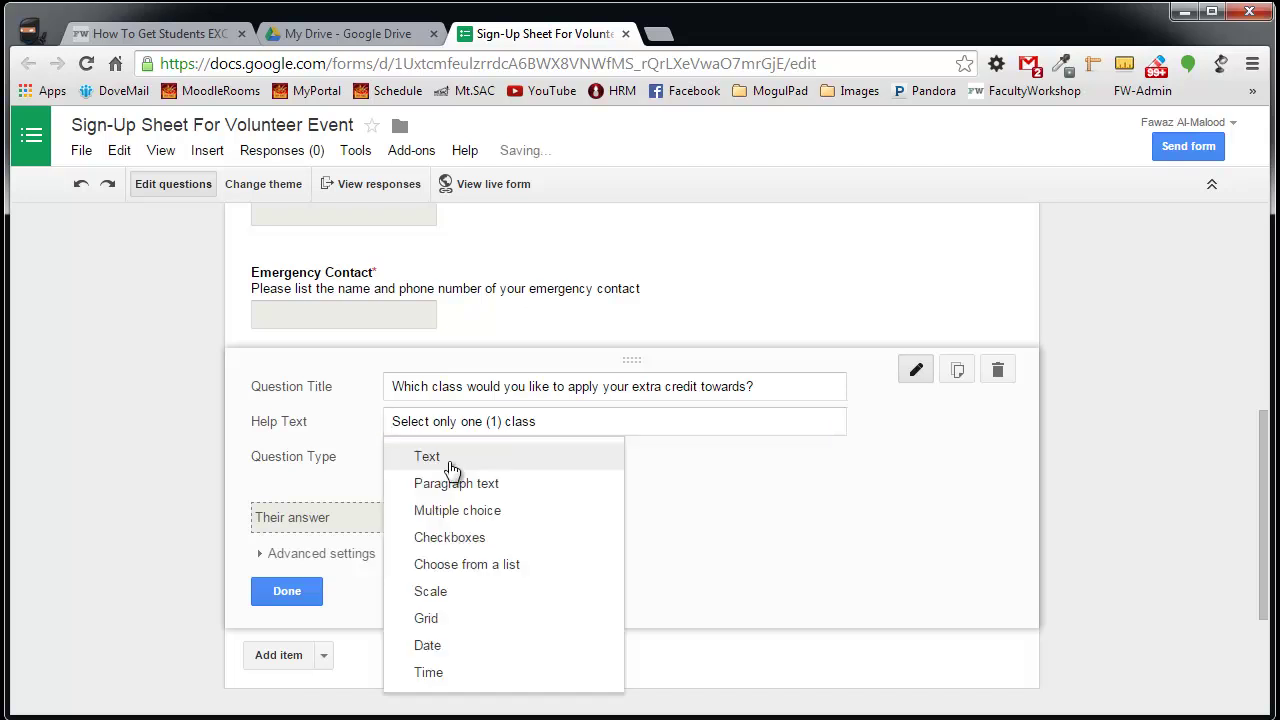
{"action": "left_click", "coordinate": [481, 570]}
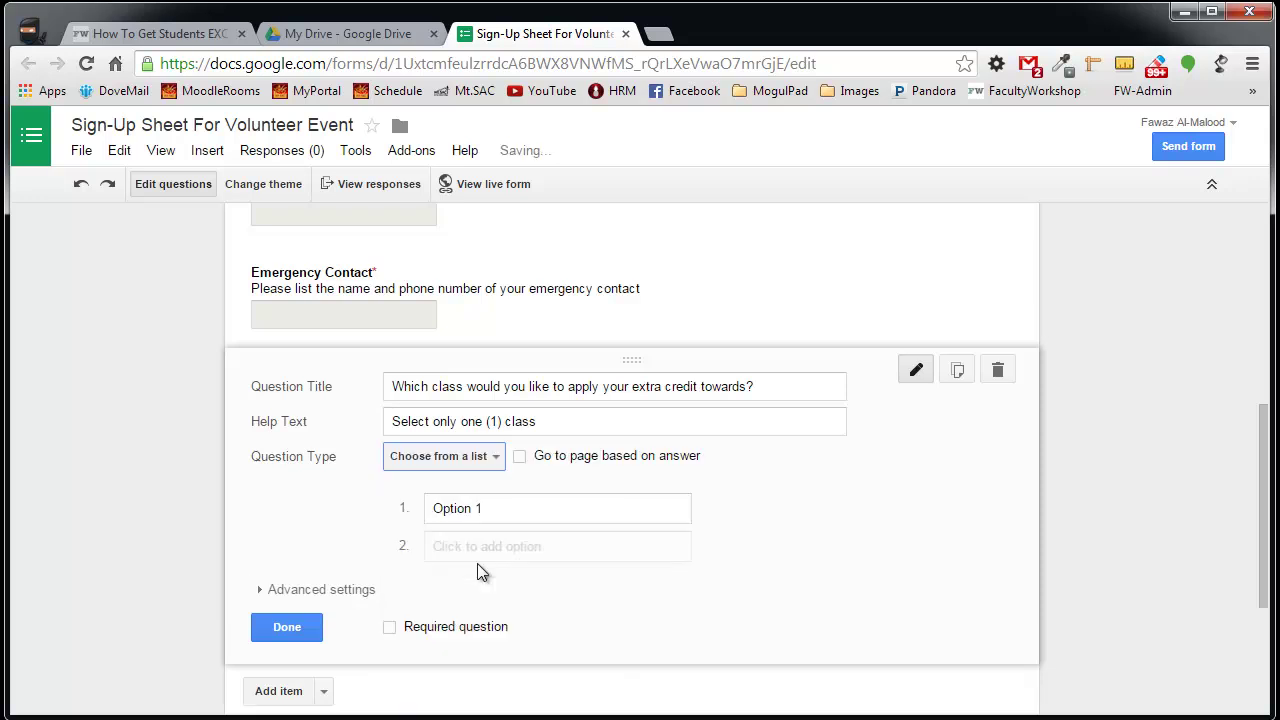
{"action": "left_click", "coordinate": [512, 510]}
{"action": "type", "text": "H"}
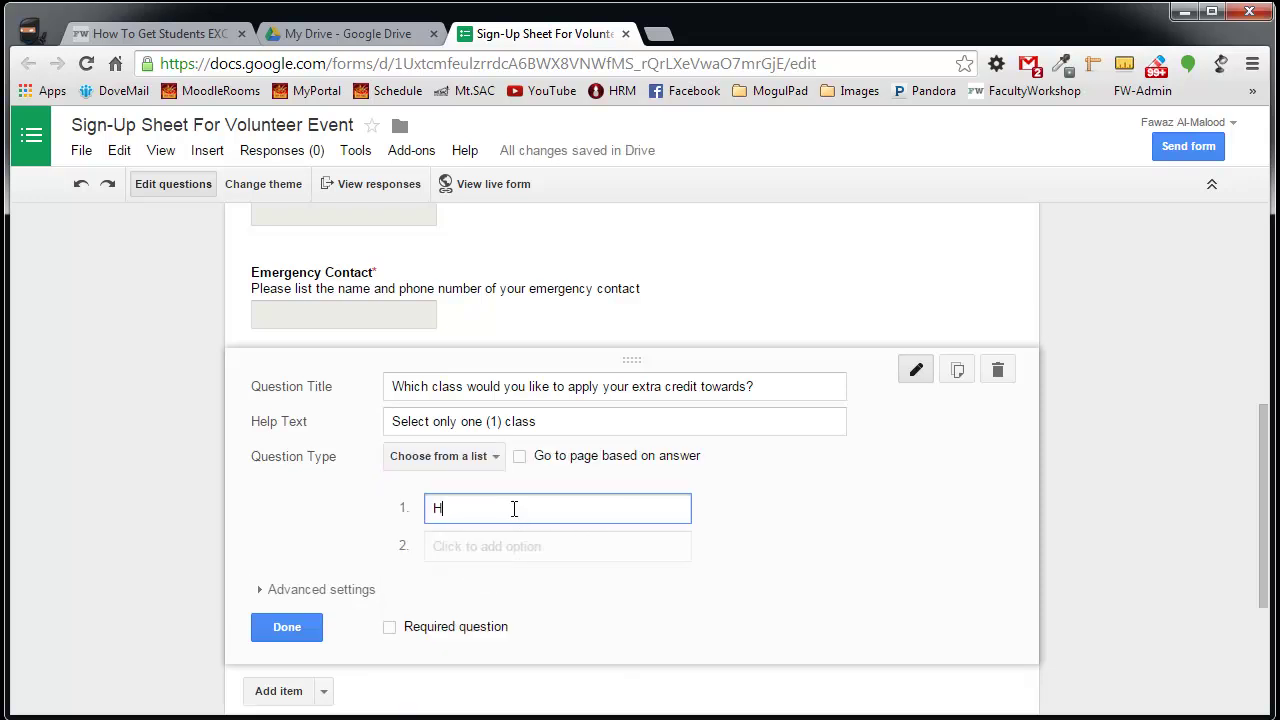
{"action": "type", "text": "RM51 Intro to Hospitality"}
{"action": "left_click", "coordinate": [505, 545]}
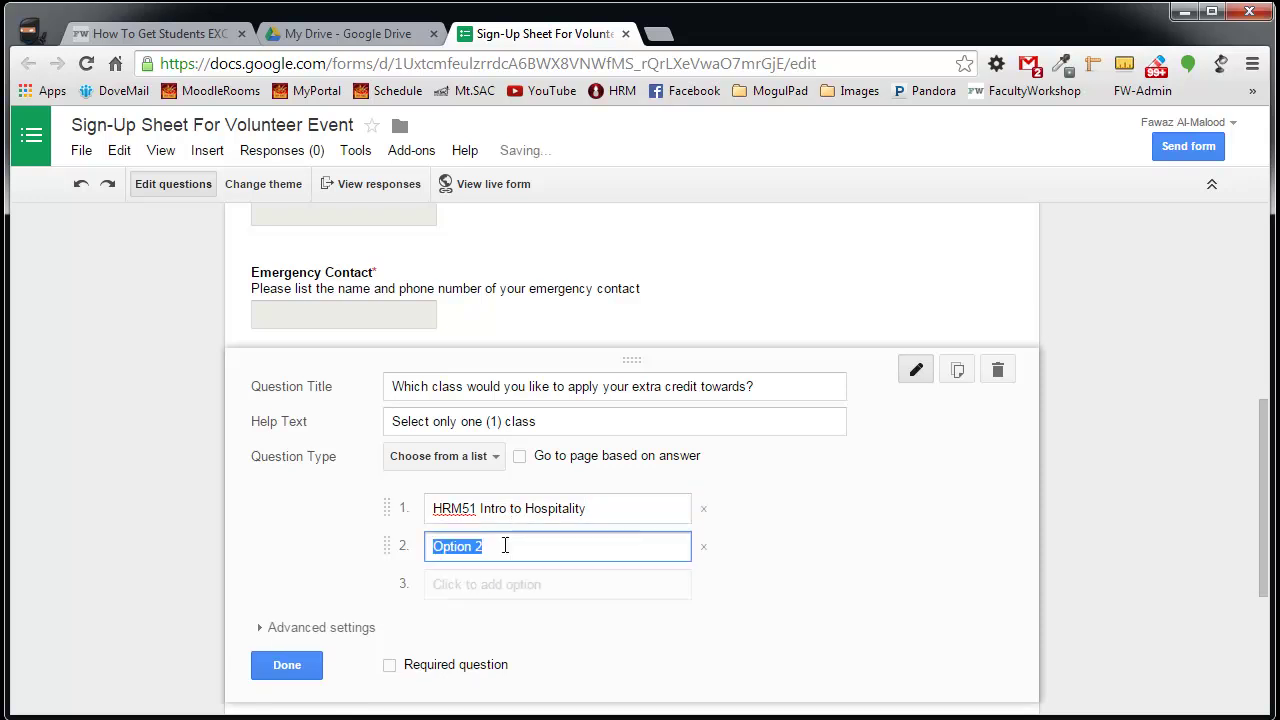
{"action": "type", "text": "HRM"}
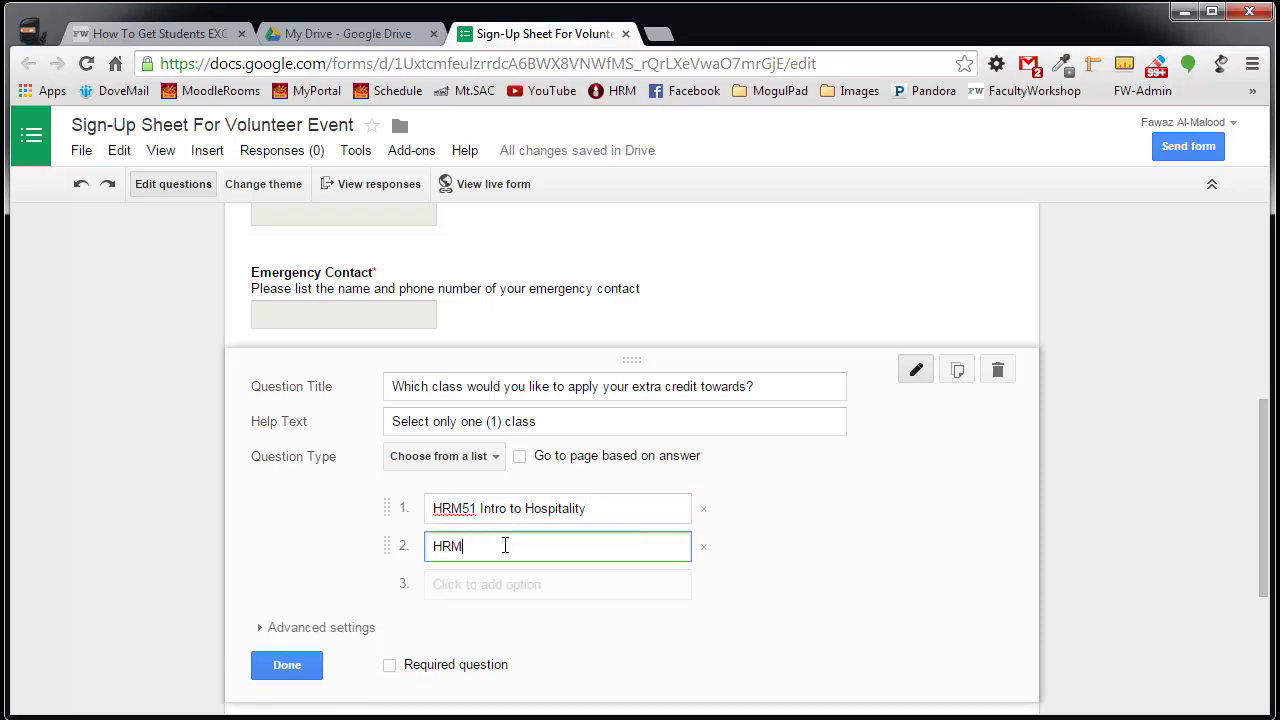
{"action": "type", "text": "64 Hospitality Financial Accounting"}
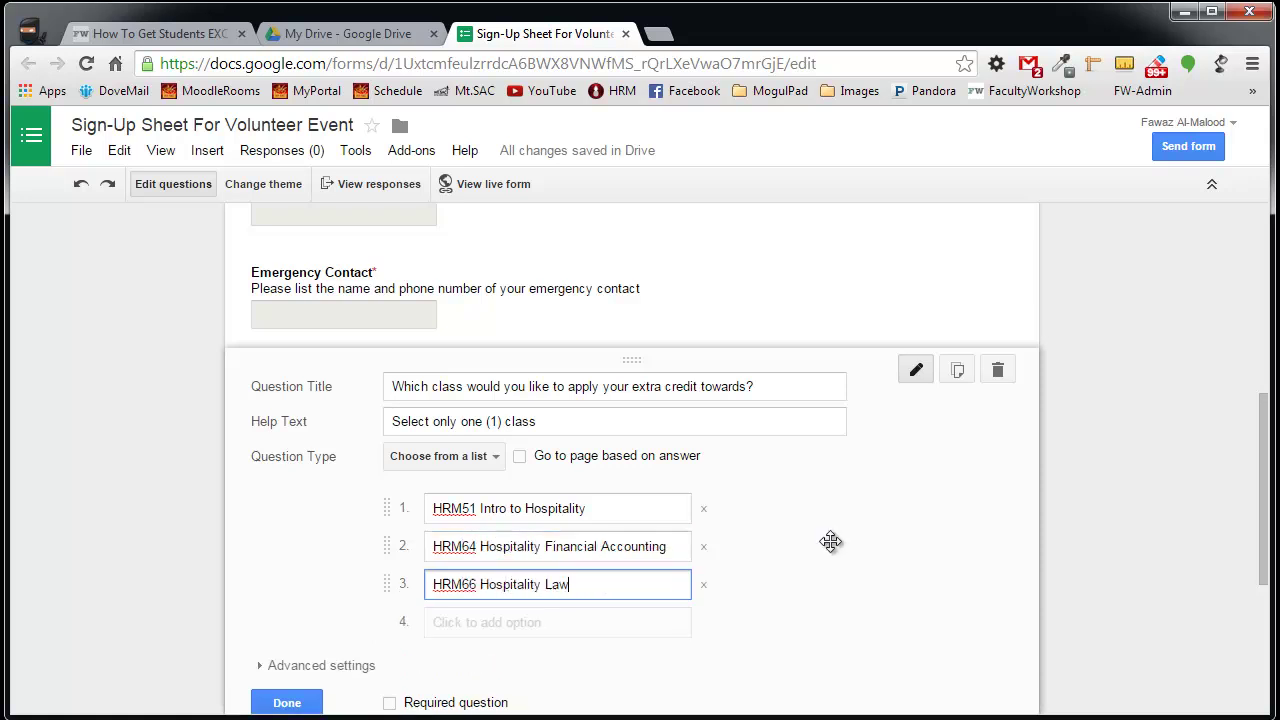
{"action": "scroll", "coordinate": [849, 520], "scroll_direction": "down", "scroll_amount": 1}
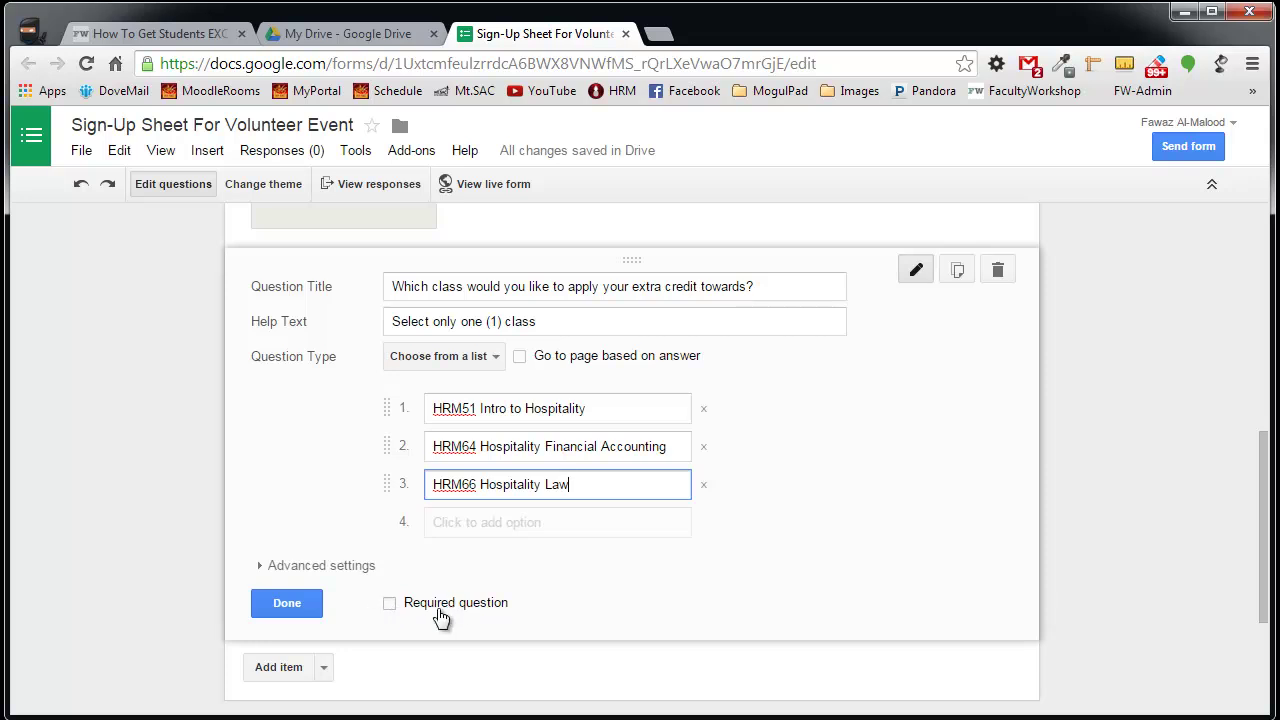
Finish the class question and review the form, leaving the description blank.
{"action": "left_click", "coordinate": [287, 603]}
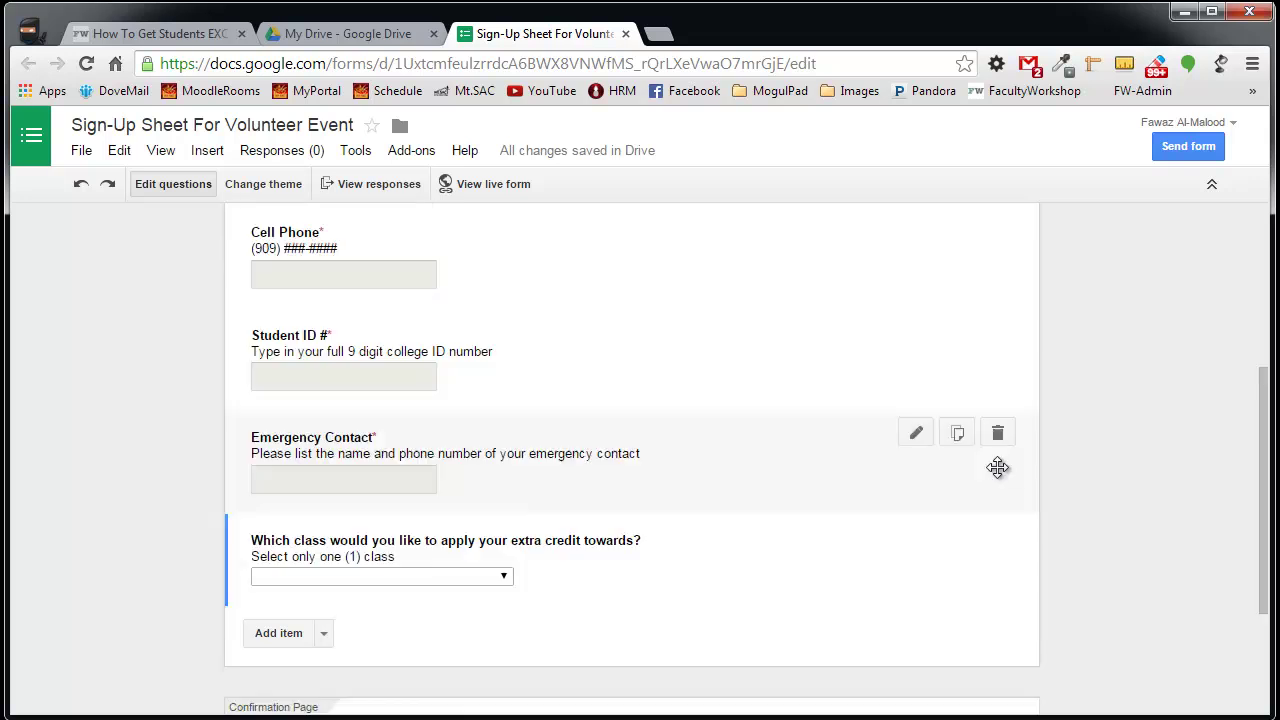
{"action": "scroll", "coordinate": [997, 467], "scroll_direction": "up", "scroll_amount": 3}
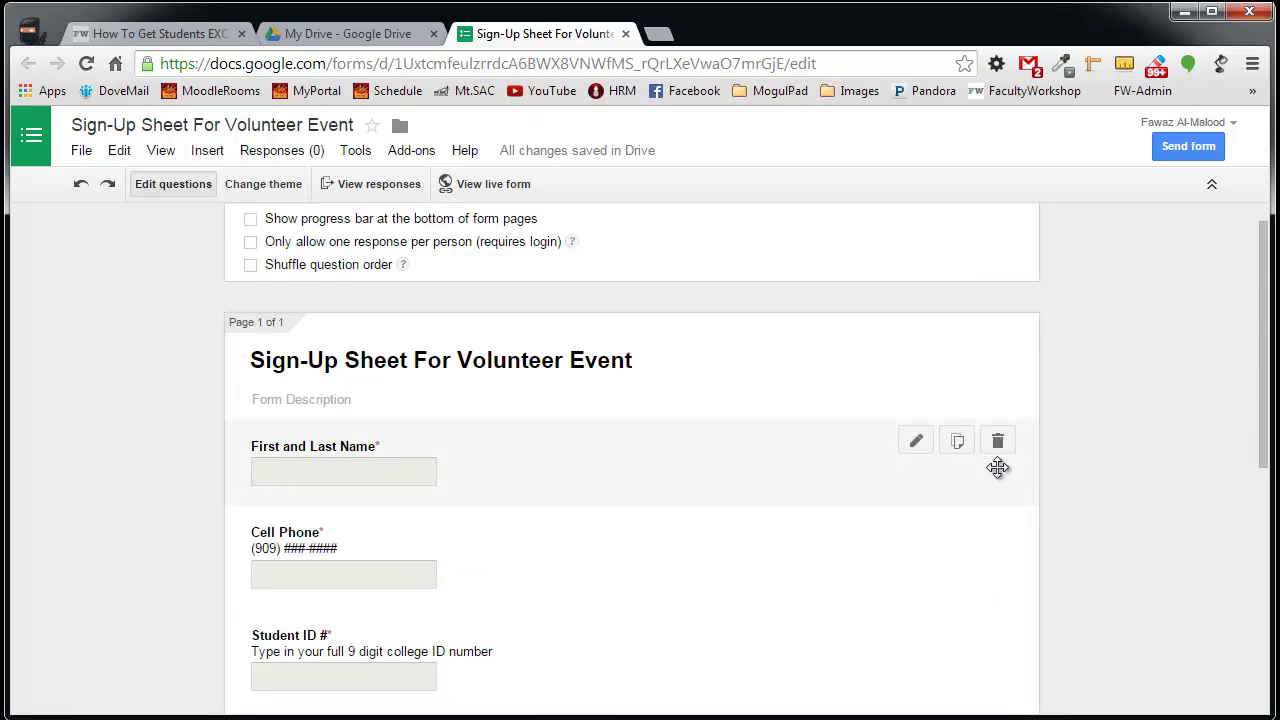
{"action": "left_click", "coordinate": [258, 400]}
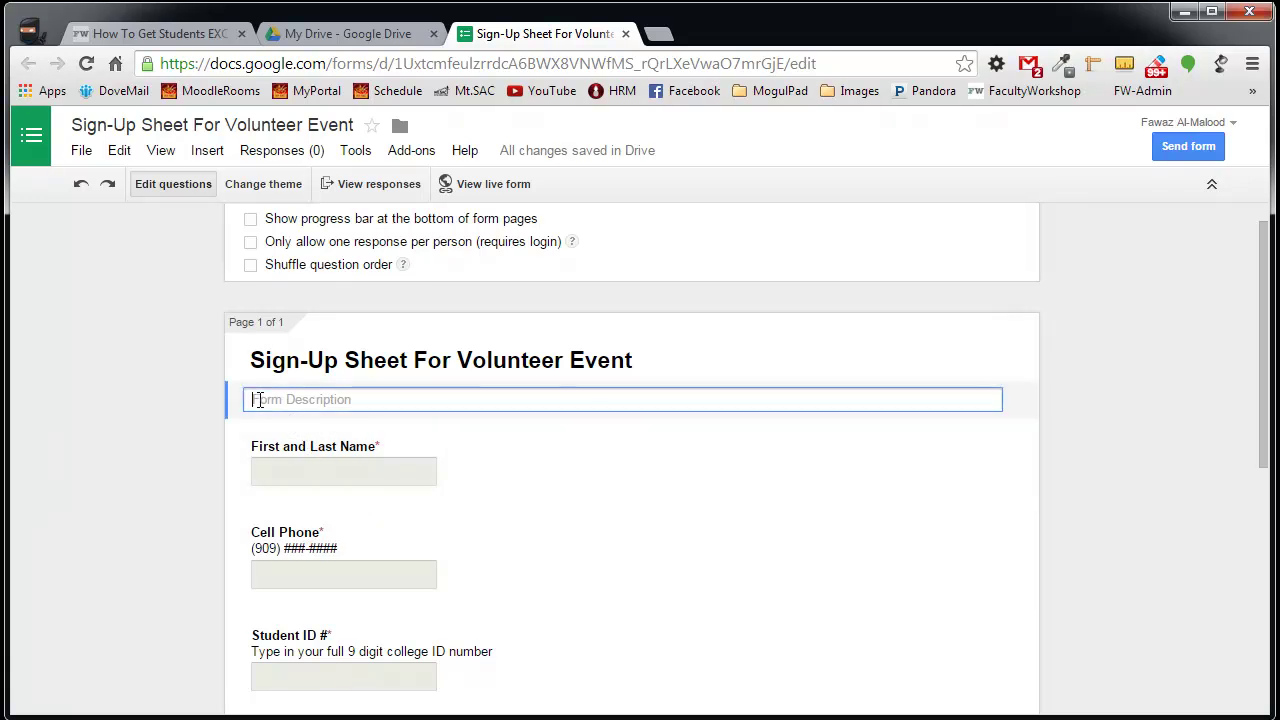
{"action": "left_click", "coordinate": [1120, 335]}
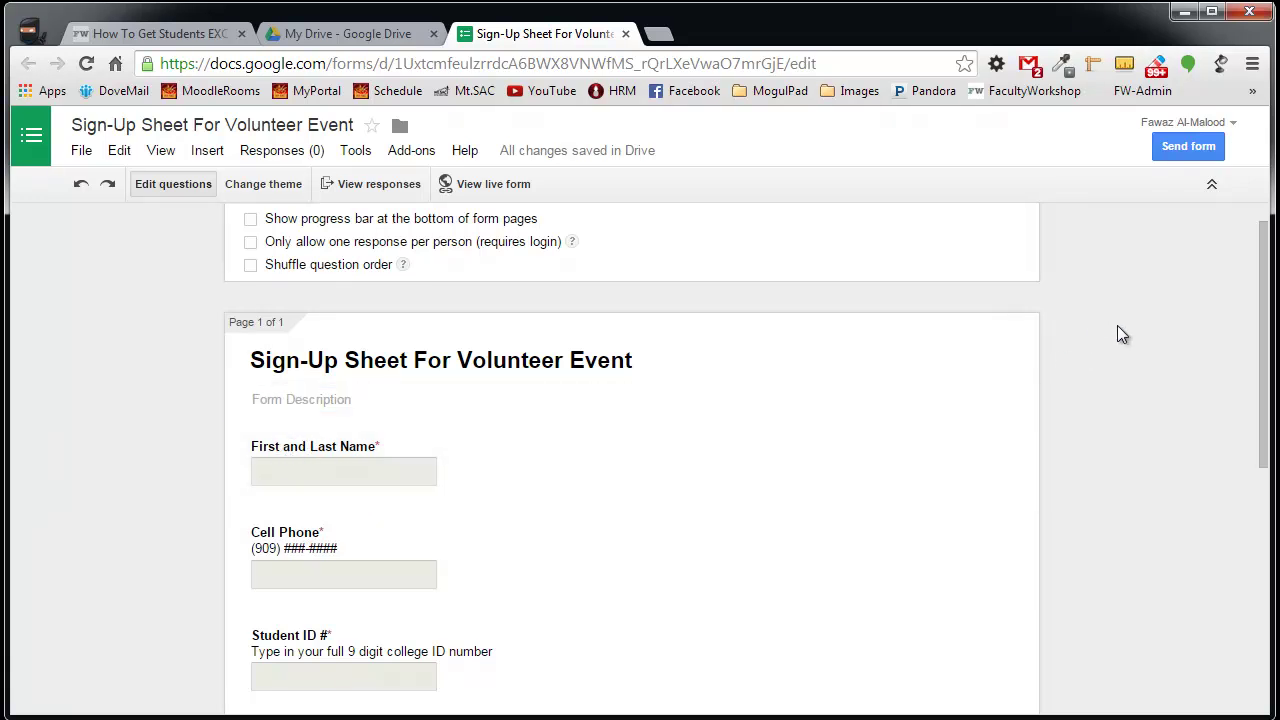
{"action": "scroll", "coordinate": [1120, 333], "scroll_direction": "down", "scroll_amount": 3}
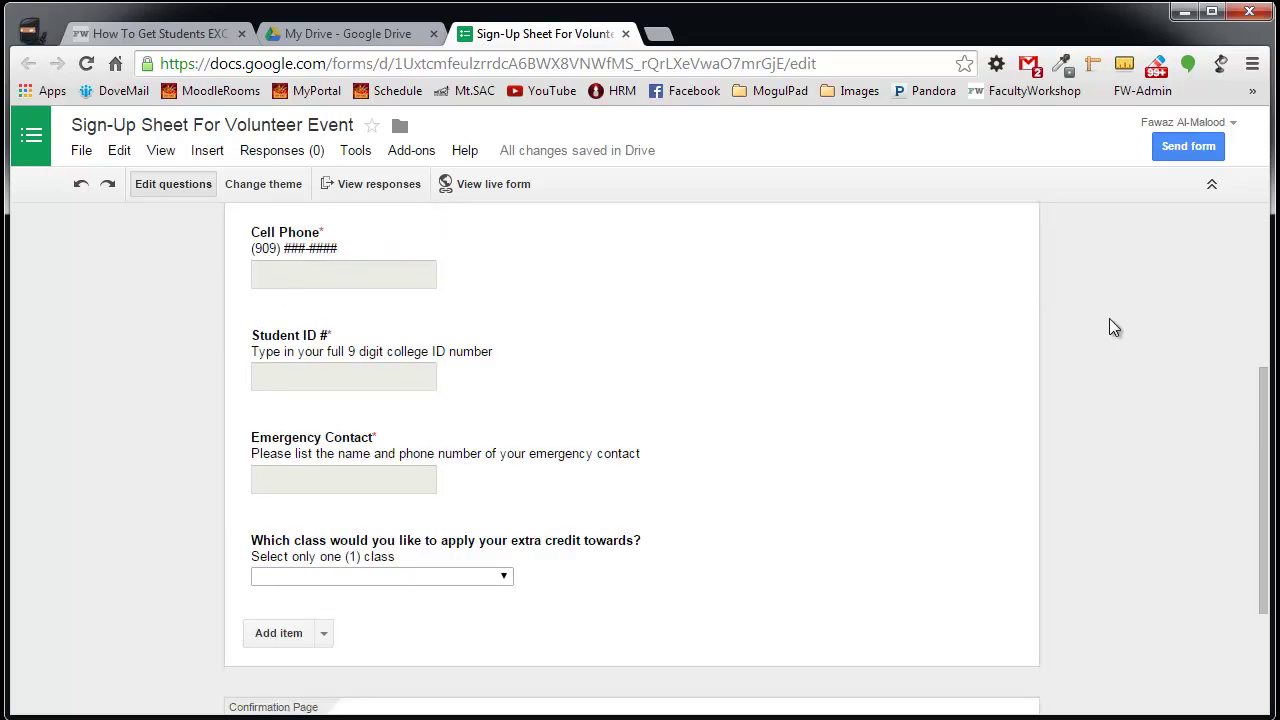
{"action": "scroll", "coordinate": [1110, 320], "scroll_direction": "up", "scroll_amount": 3}
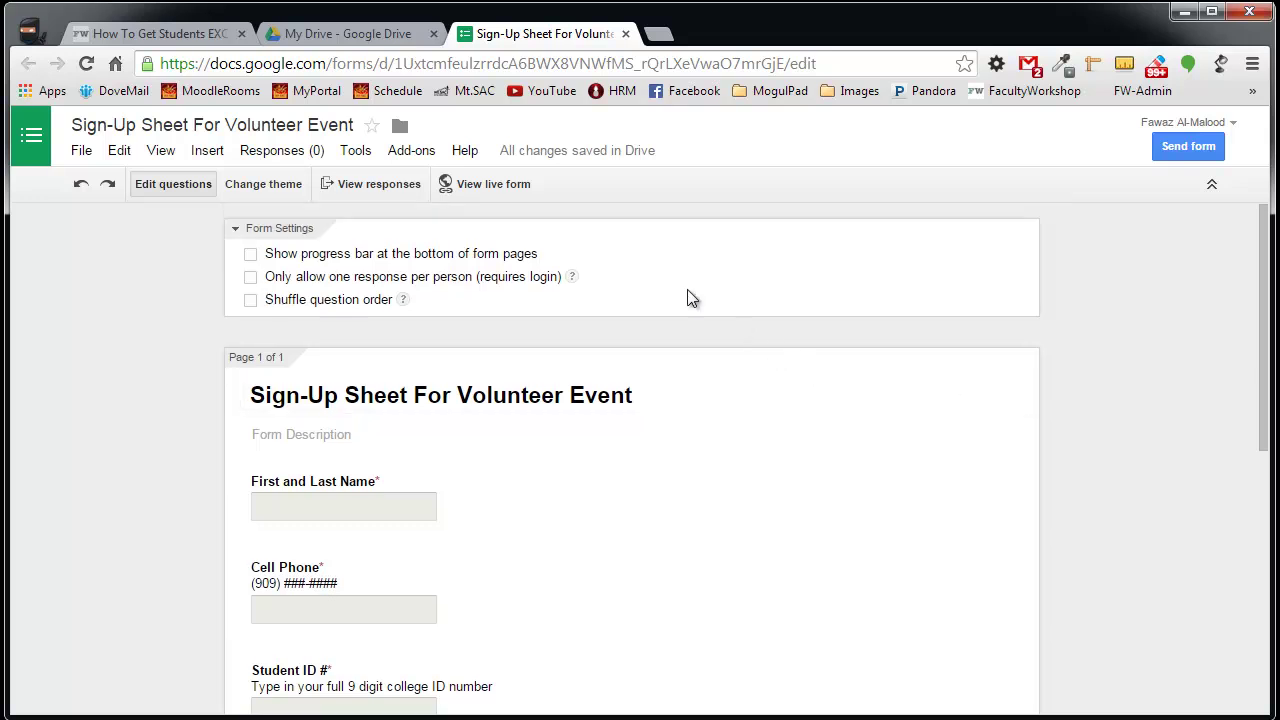
Open the live form and select its web address for copying.
{"action": "left_click", "coordinate": [488, 188]}
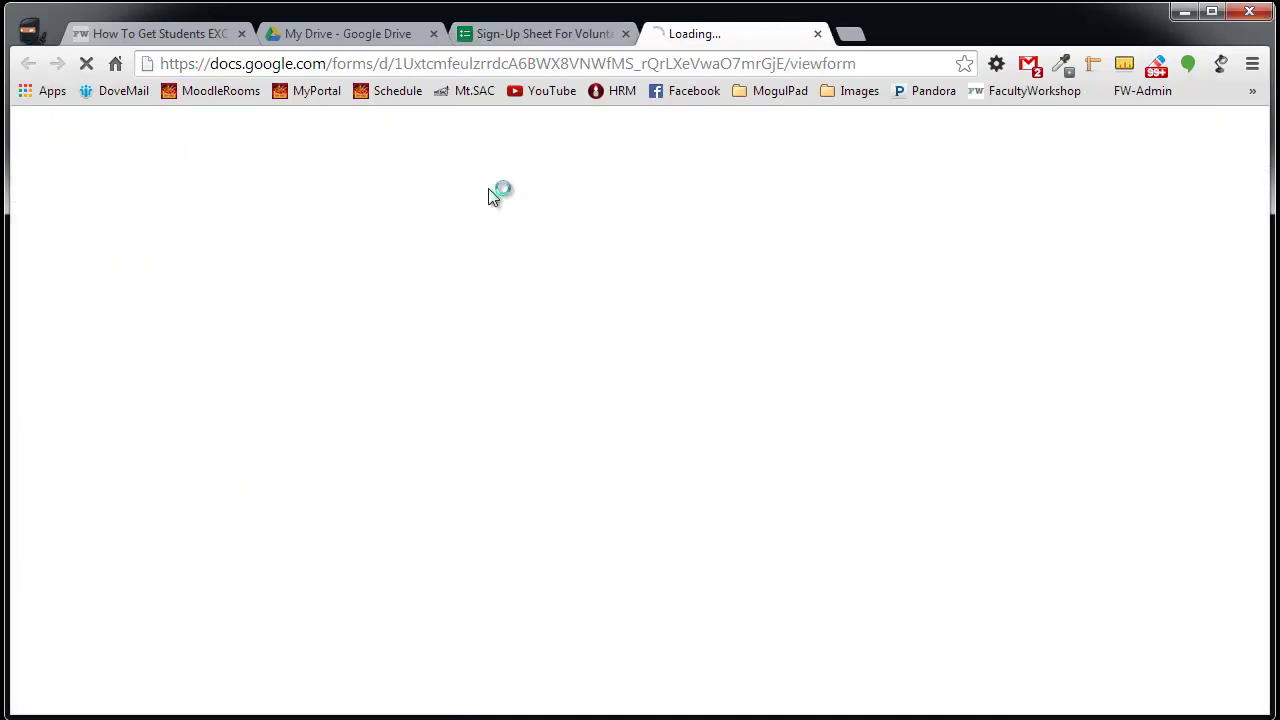
{"action": "scroll", "coordinate": [121, 343], "scroll_direction": "down", "scroll_amount": 4}
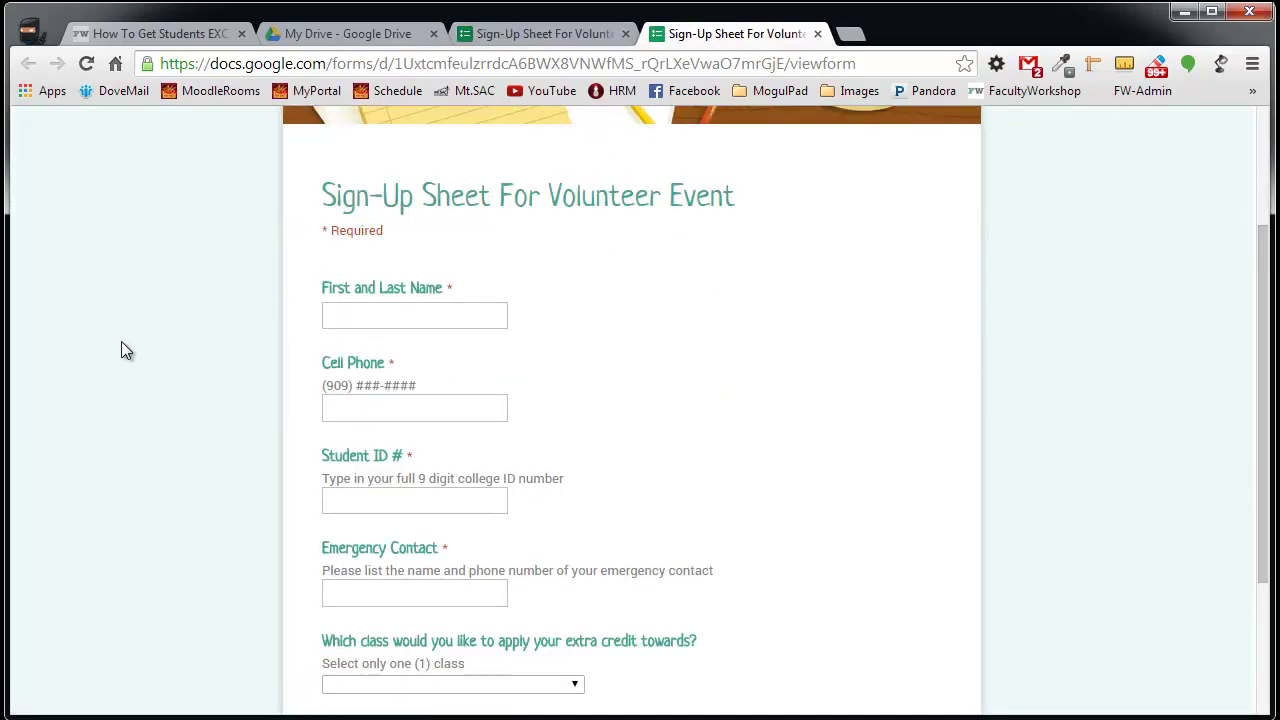
{"action": "scroll", "coordinate": [121, 343], "scroll_direction": "up", "scroll_amount": 4}
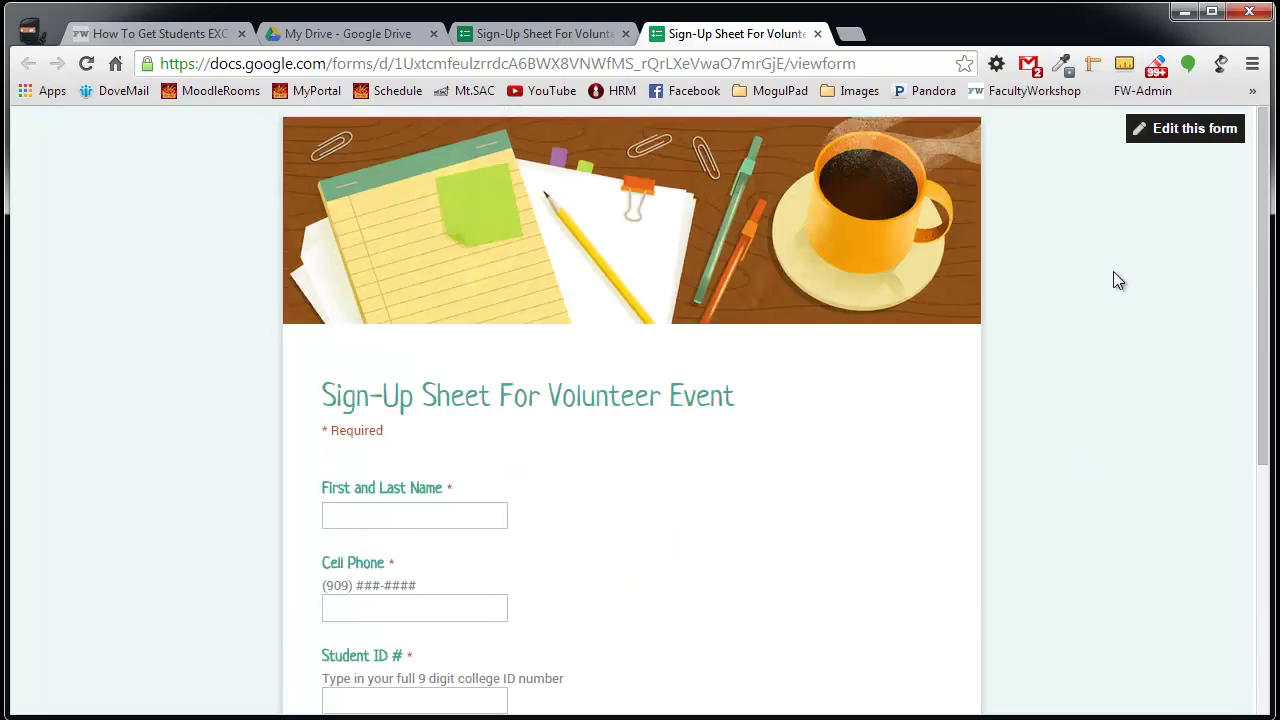
{"action": "left_click", "coordinate": [276, 66]}
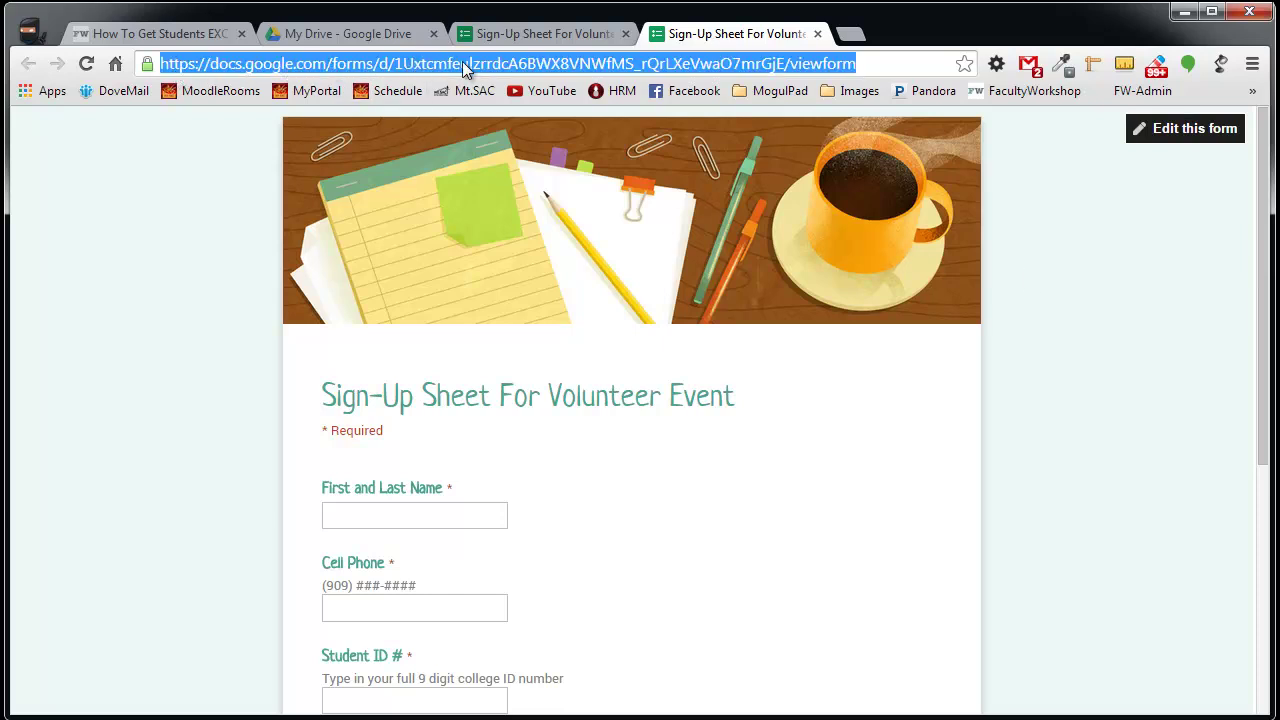
{"action": "right_click", "coordinate": [468, 64]}
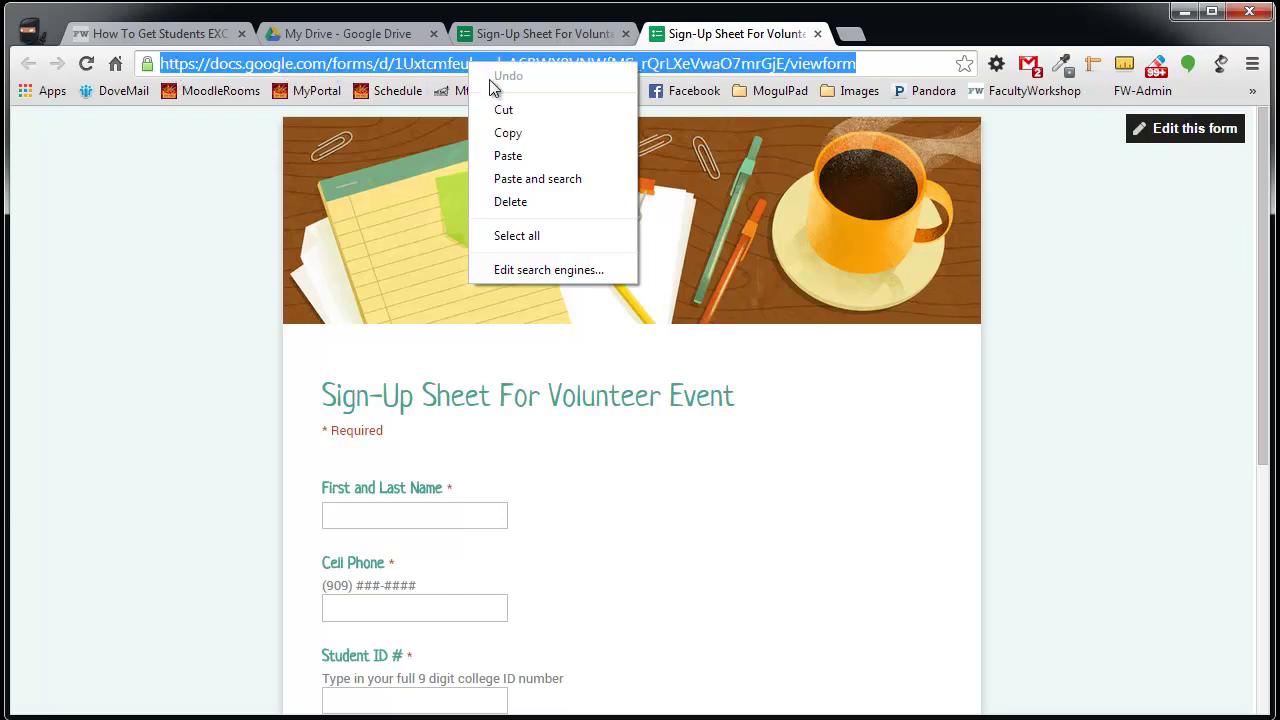
Copy the live form's address and search Google for 'google shortener' in a new tab.
{"action": "left_click", "coordinate": [519, 137]}
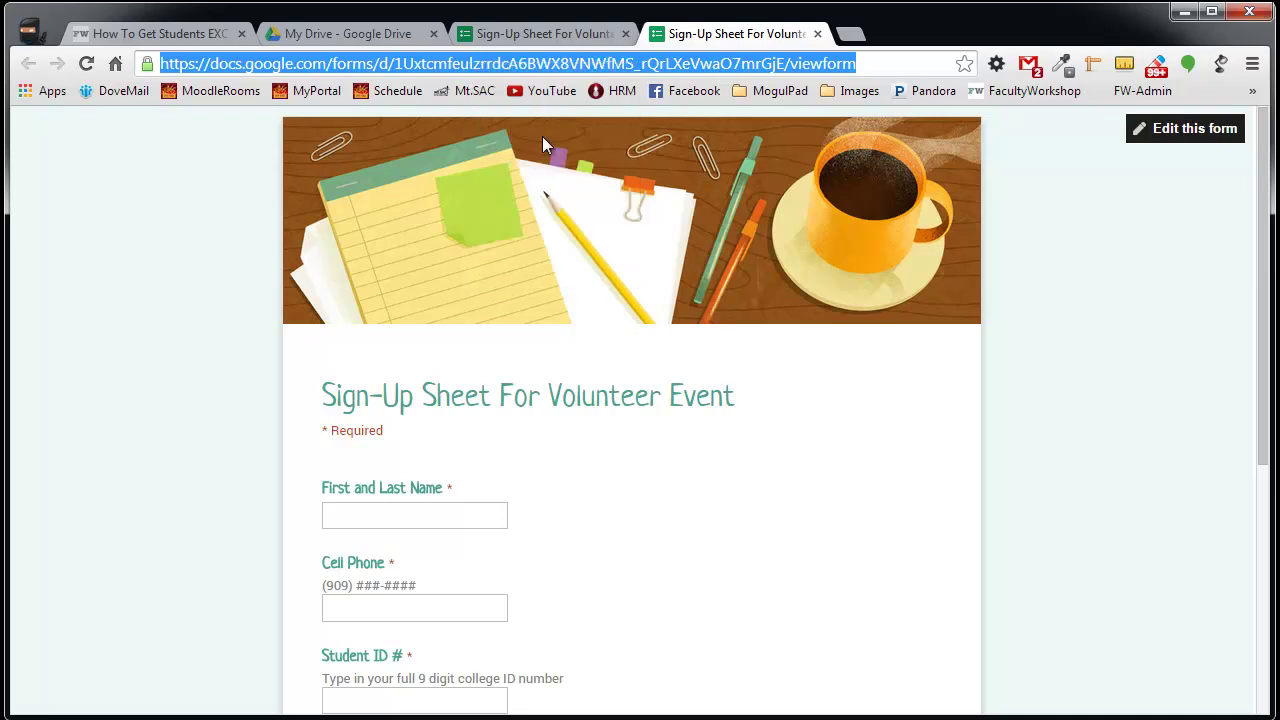
{"action": "left_click", "coordinate": [850, 34]}
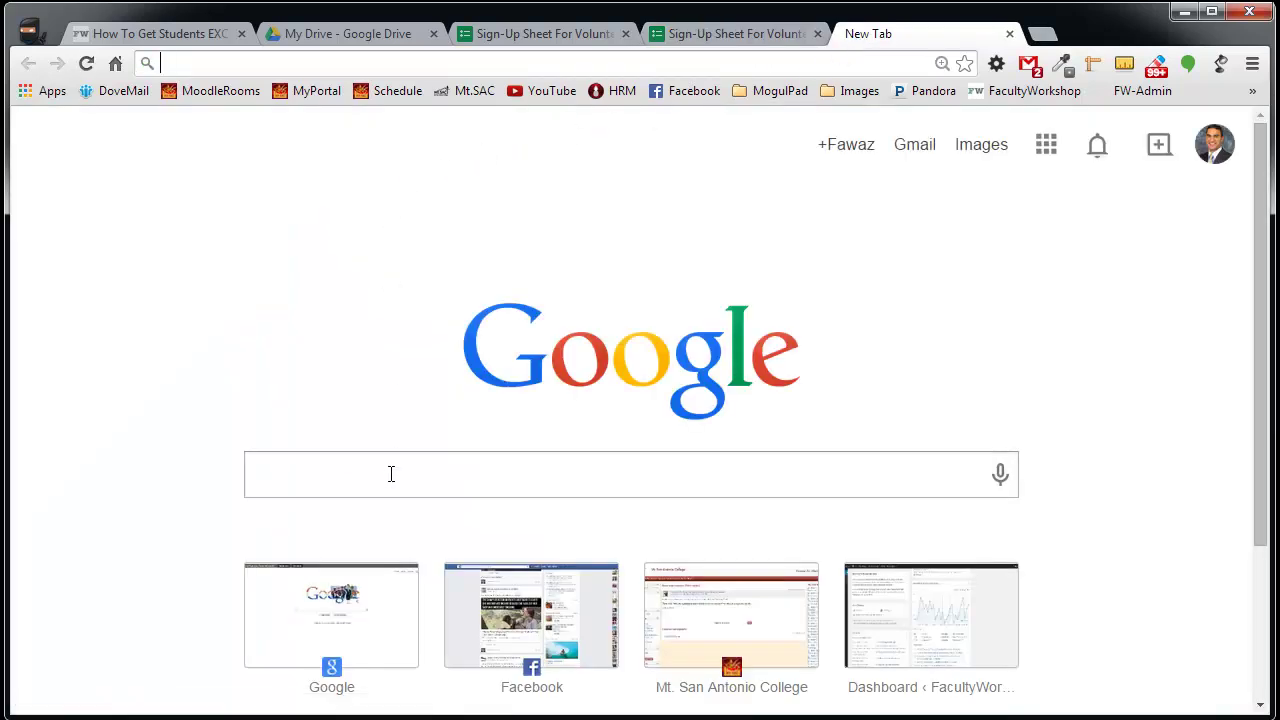
{"action": "left_click", "coordinate": [391, 473]}
{"action": "type", "text": "google"}
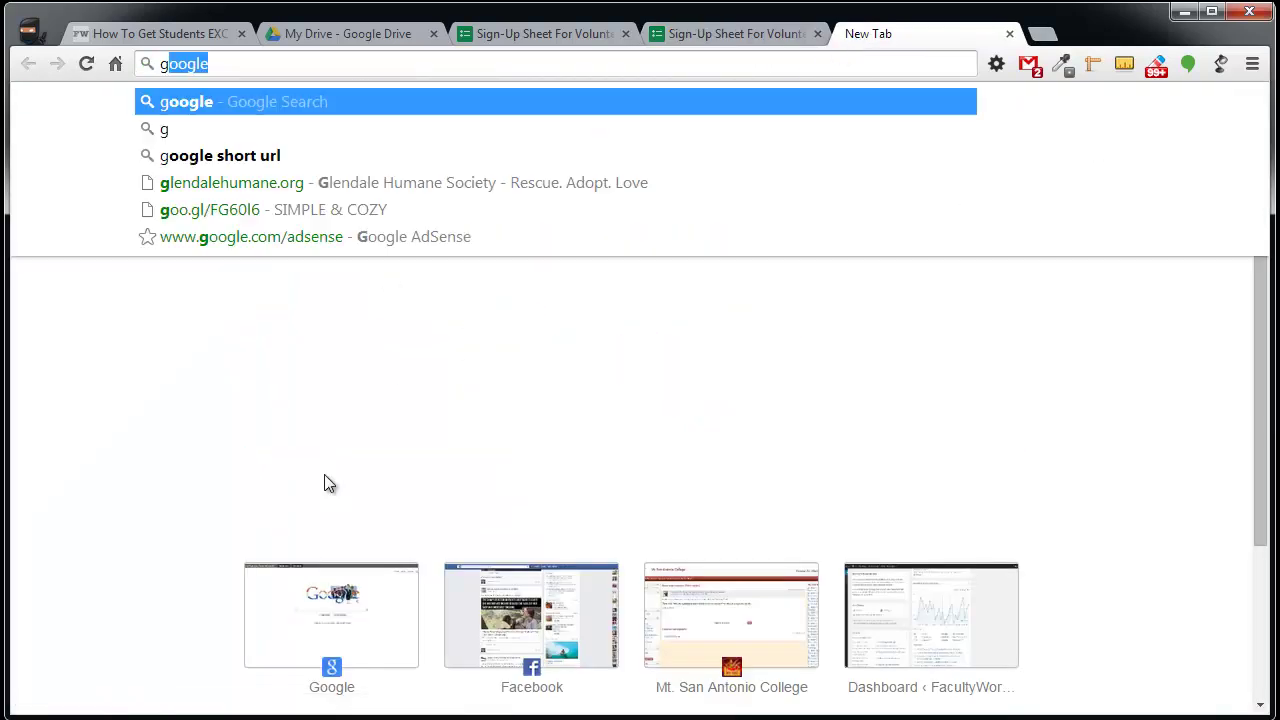
{"action": "type", "text": " short"}
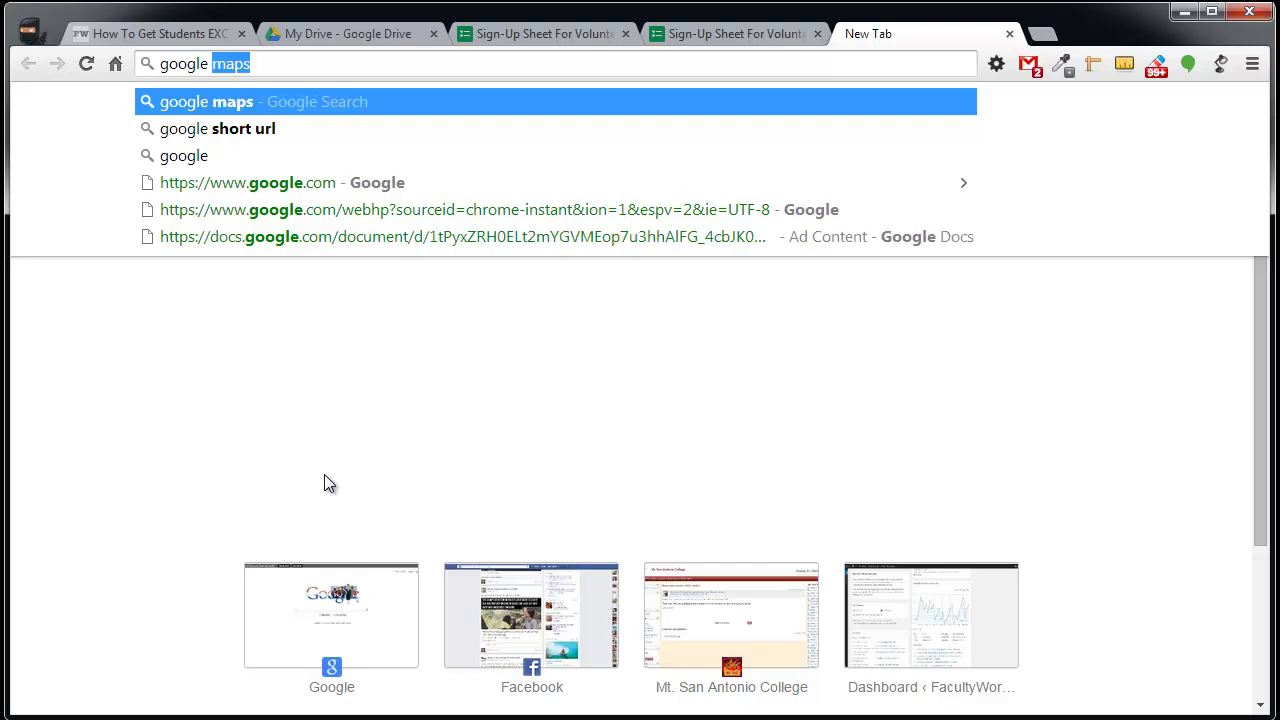
{"action": "key", "text": "Down"}
{"action": "key", "text": "Down"}
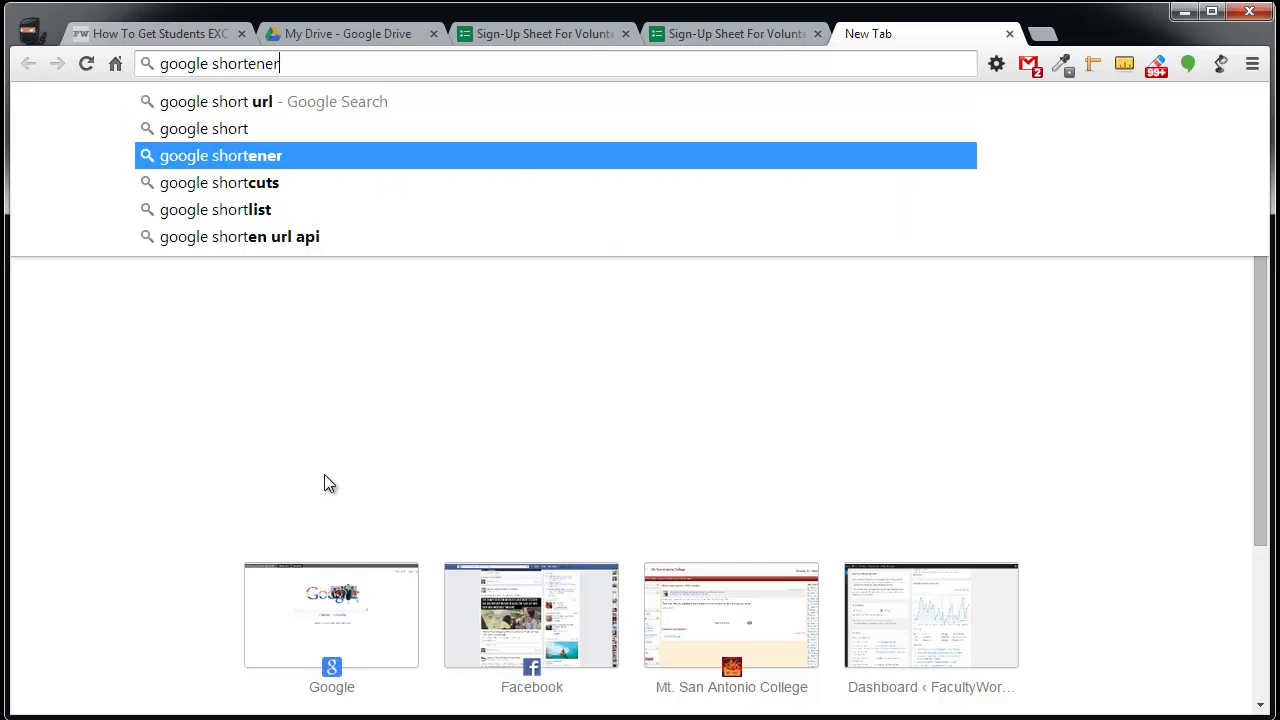
{"action": "key", "text": "Return"}
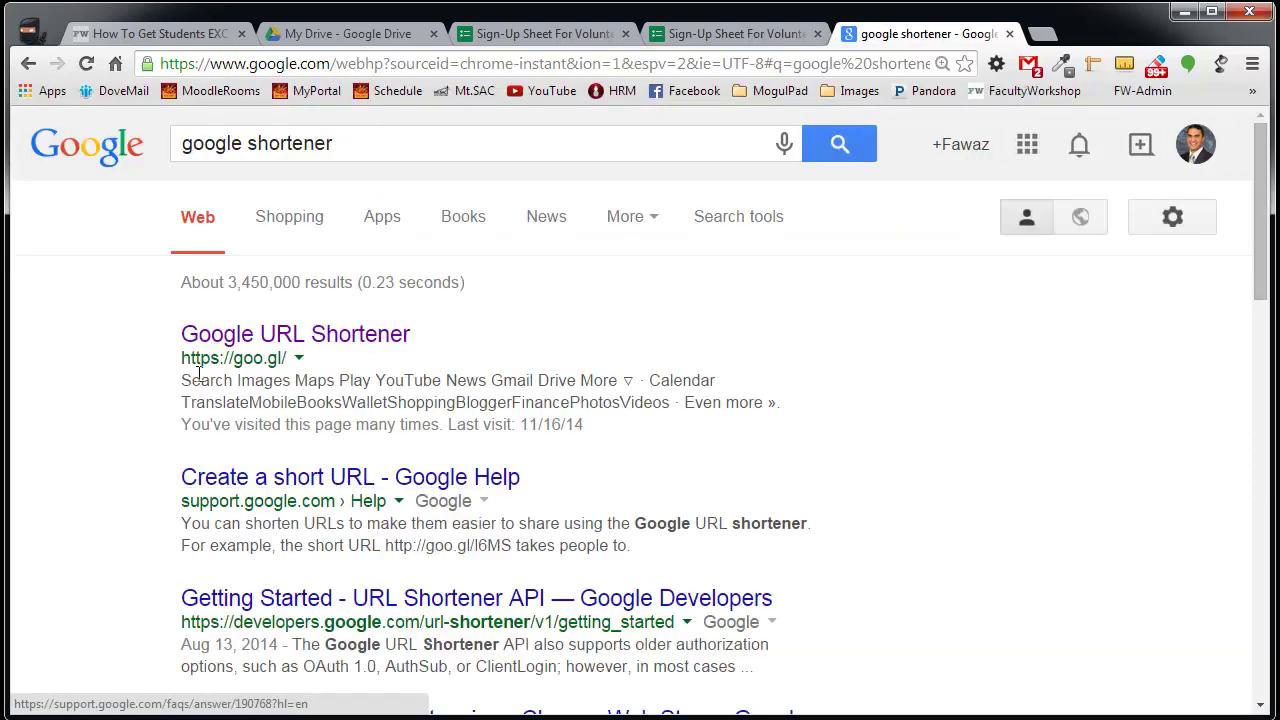
{"action": "left_click", "coordinate": [235, 338]}
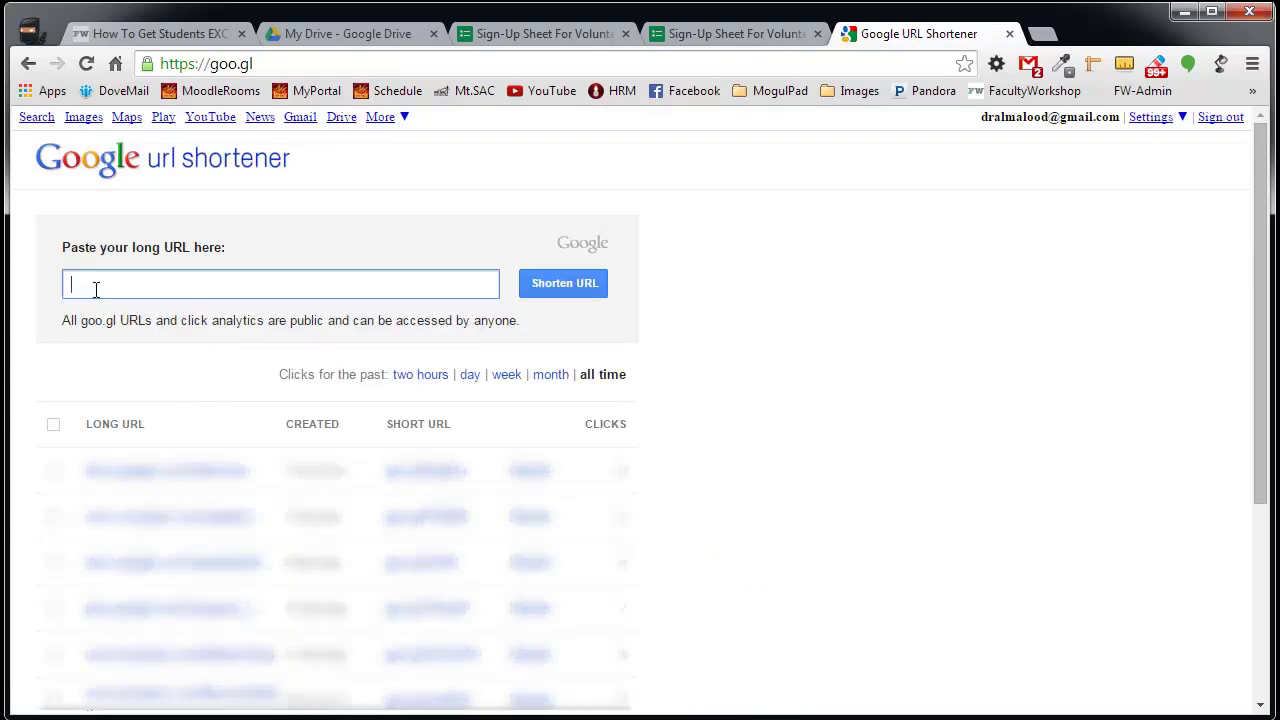
{"action": "key", "text": "ctrl+v"}
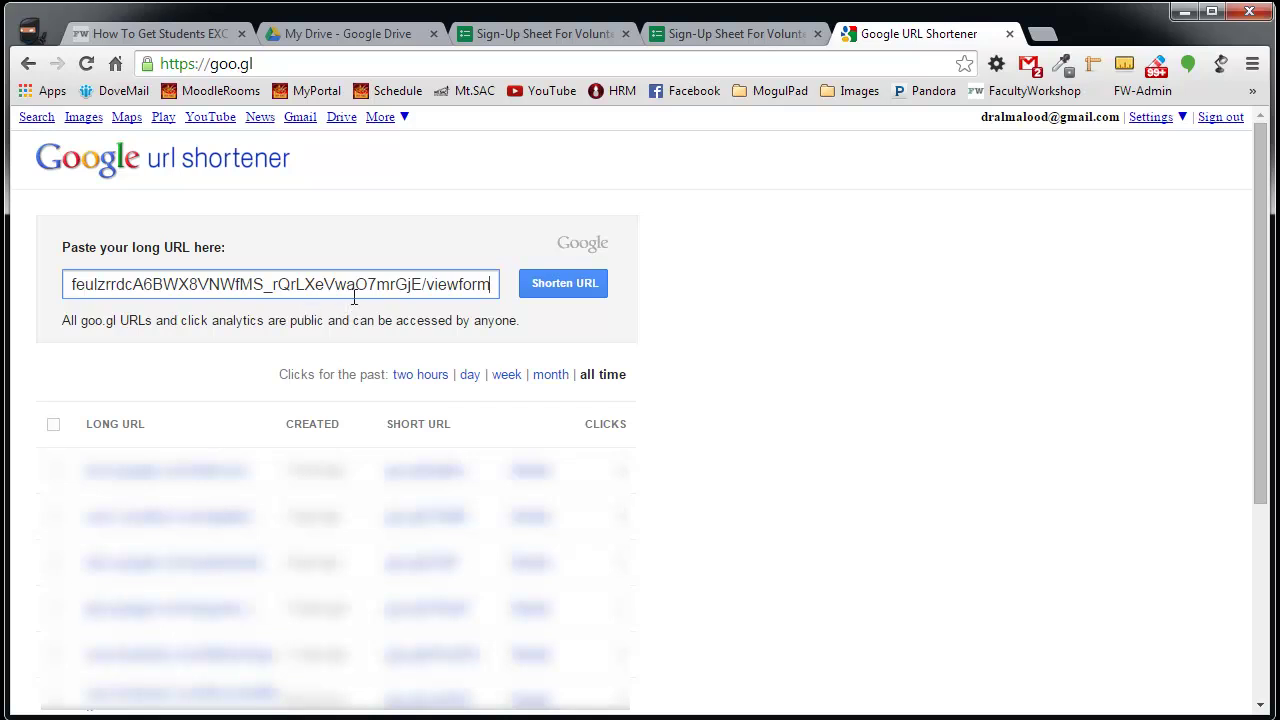
{"action": "left_click", "coordinate": [562, 287]}
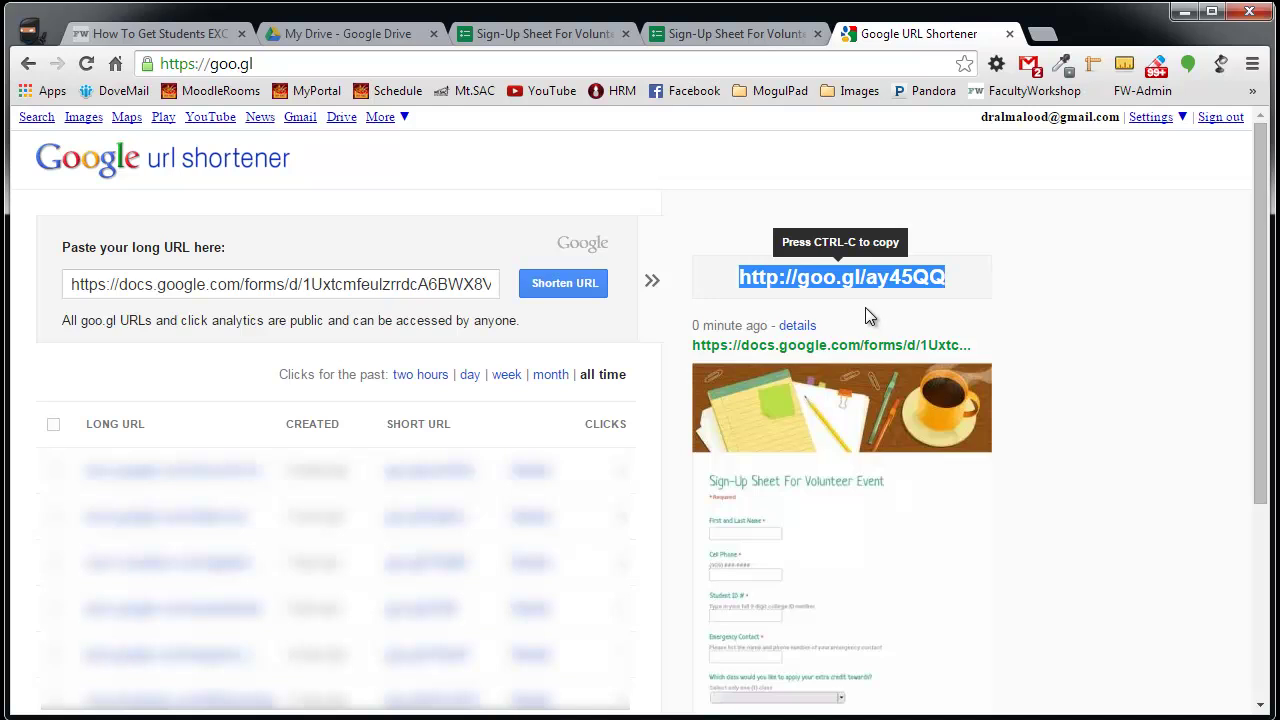
{"action": "right_click", "coordinate": [821, 280]}
{"action": "left_click", "coordinate": [866, 372]}
{"action": "left_click", "coordinate": [246, 70]}
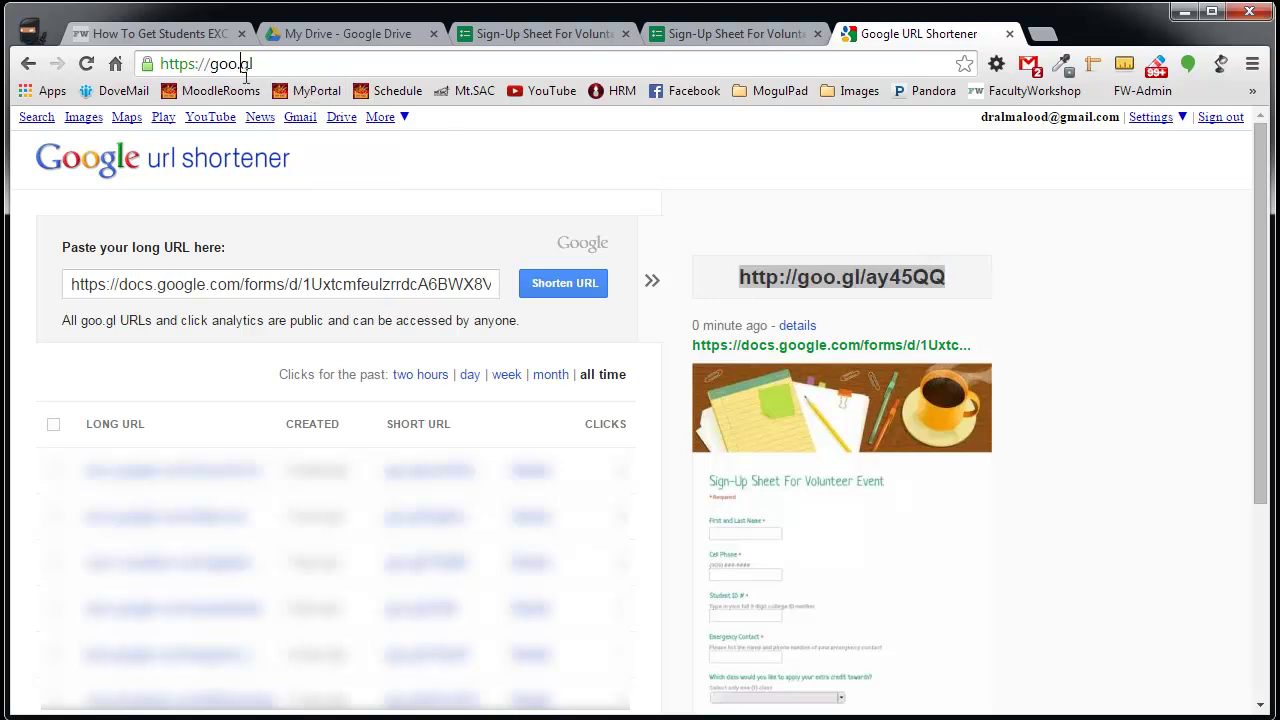
{"action": "key", "text": "ctrl+a"}
{"action": "key", "text": "ctrl+v"}
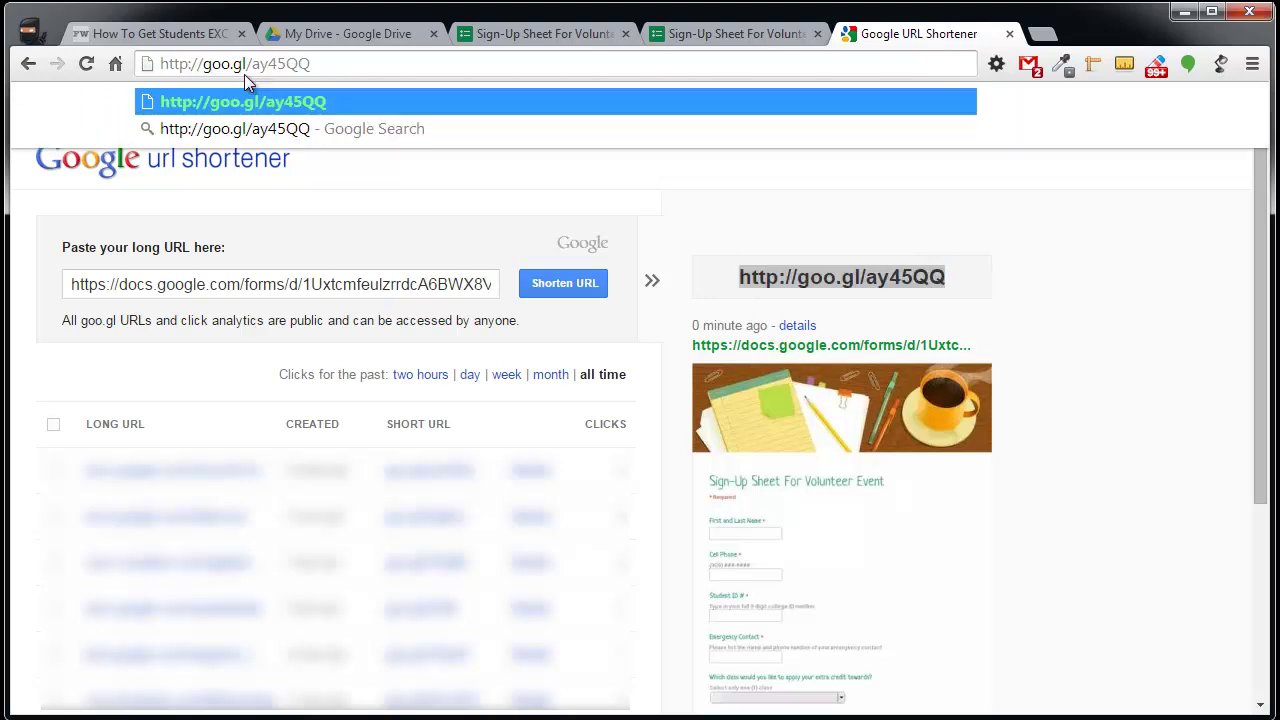
{"action": "key", "text": "Return"}
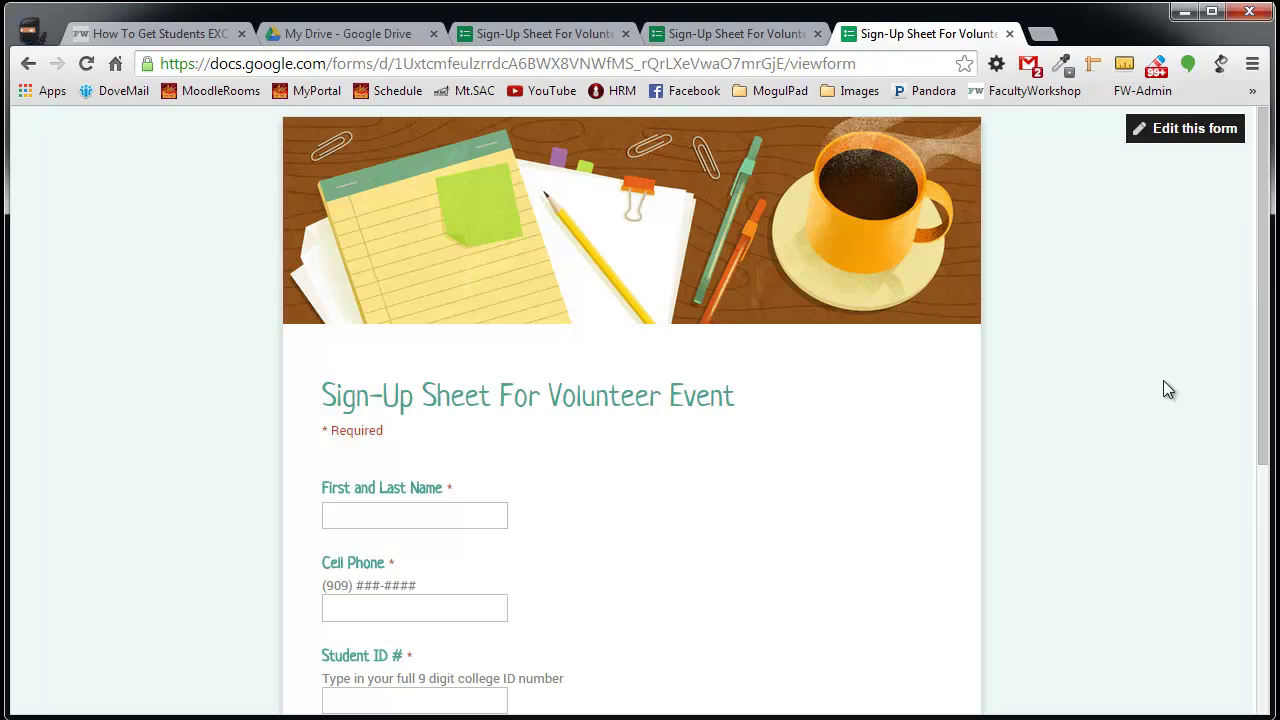
Close the three extra form tabs and select Sign-Up Sheet For Volunteer Event in My Drive.
{"action": "left_click", "coordinate": [1009, 33]}
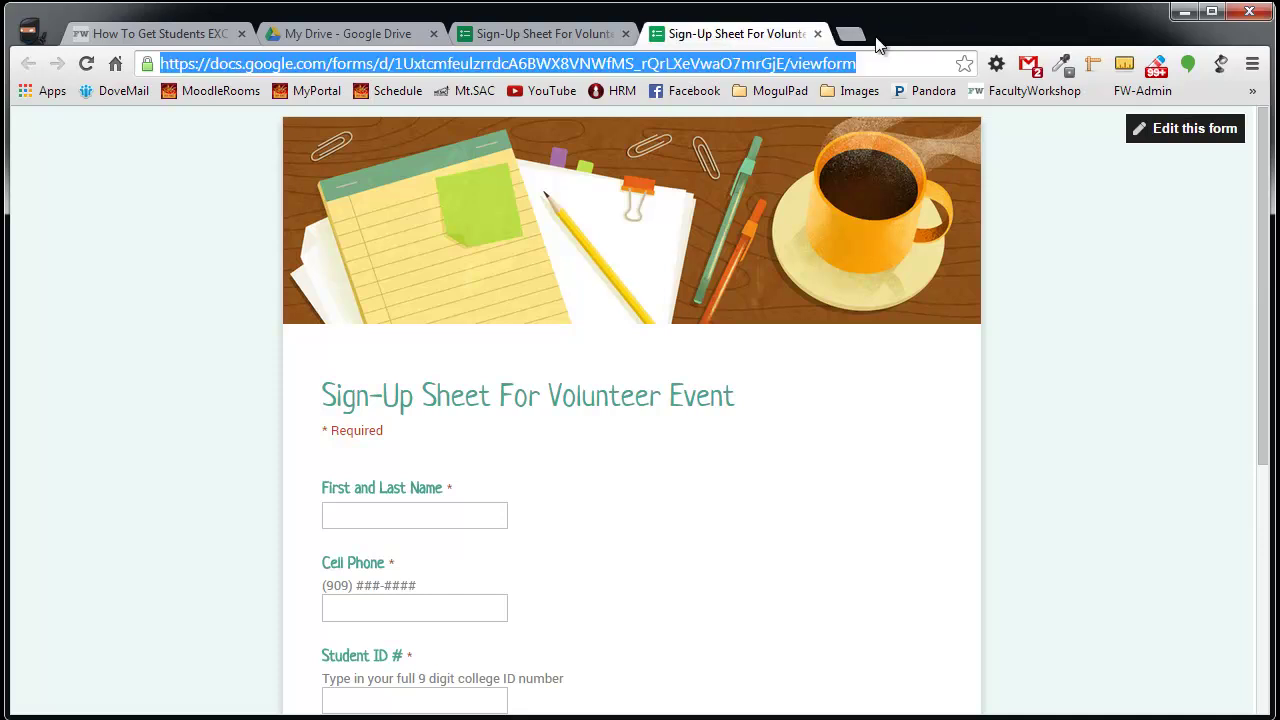
{"action": "left_click", "coordinate": [819, 35]}
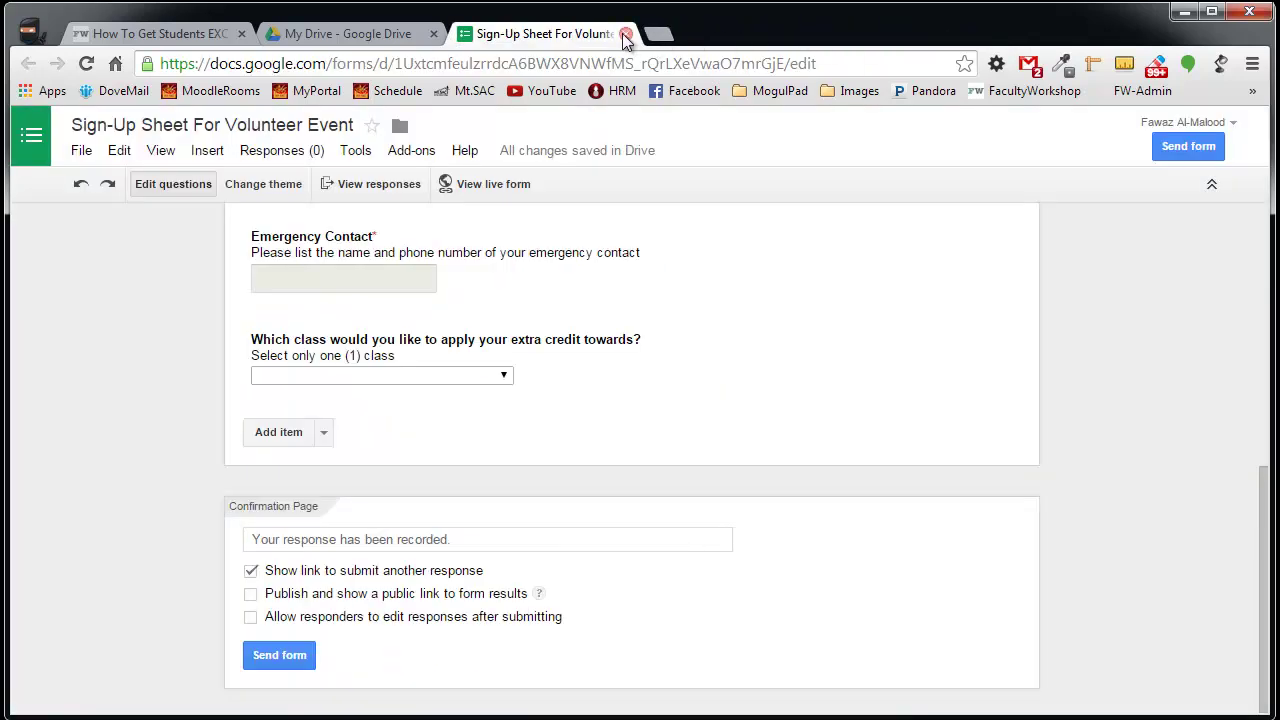
{"action": "left_click", "coordinate": [625, 34]}
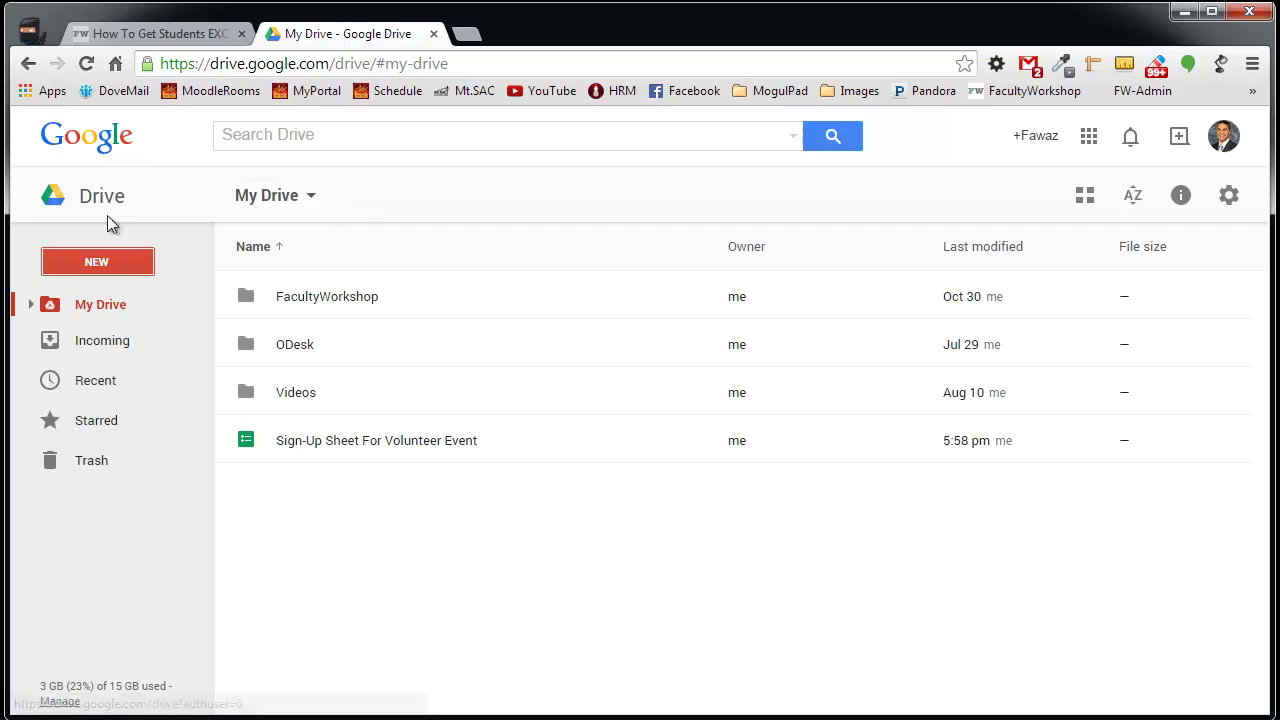
{"action": "left_click", "coordinate": [356, 442]}
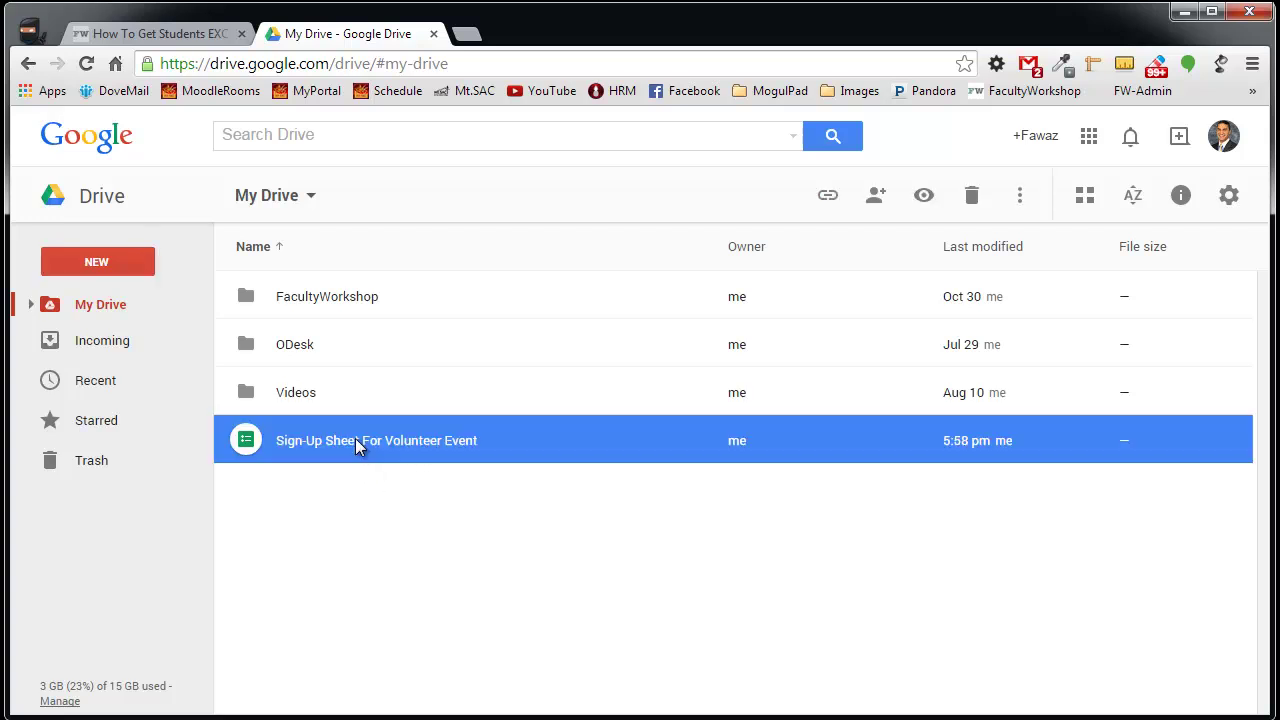
Reopen Sign-Up Sheet For Volunteer Event from Drive and scroll through its questions.
{"action": "double_click", "coordinate": [243, 444]}
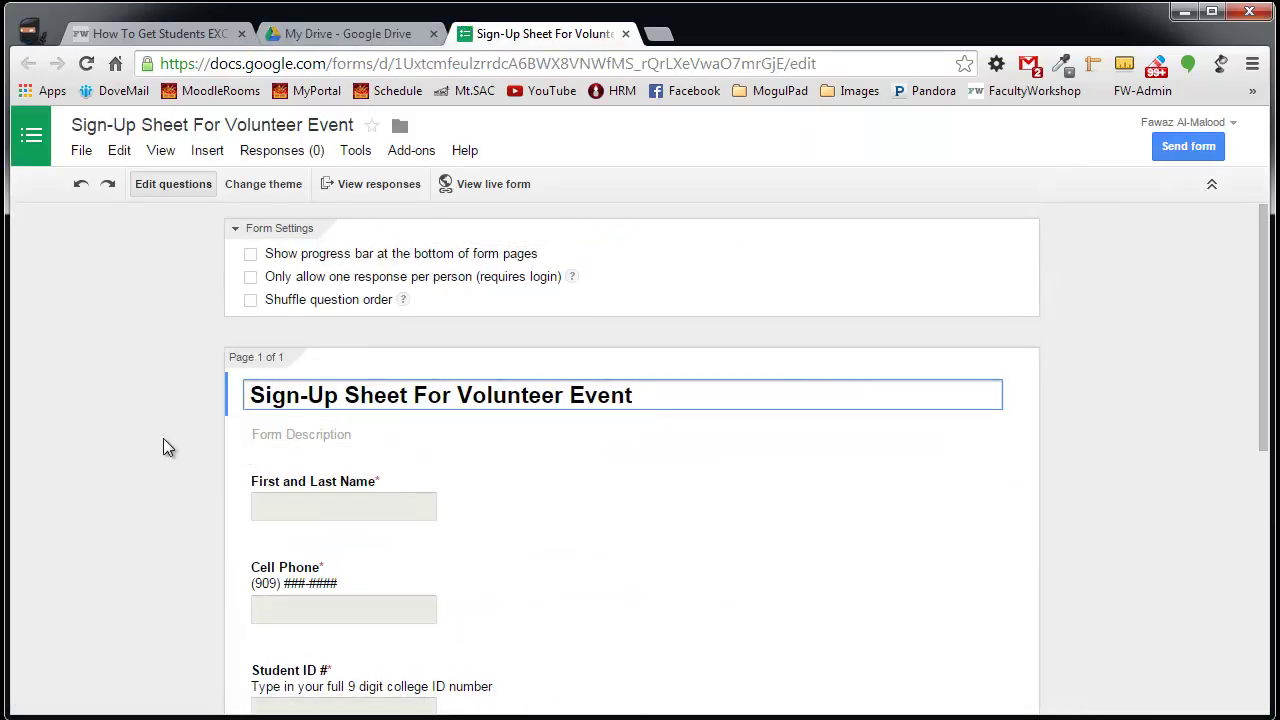
{"action": "scroll", "coordinate": [164, 440], "scroll_direction": "down", "scroll_amount": 3}
{"action": "scroll", "coordinate": [163, 438], "scroll_direction": "down", "scroll_amount": 3}
{"action": "scroll", "coordinate": [163, 438], "scroll_direction": "up", "scroll_amount": 6}
{"action": "left_click", "coordinate": [510, 206]}
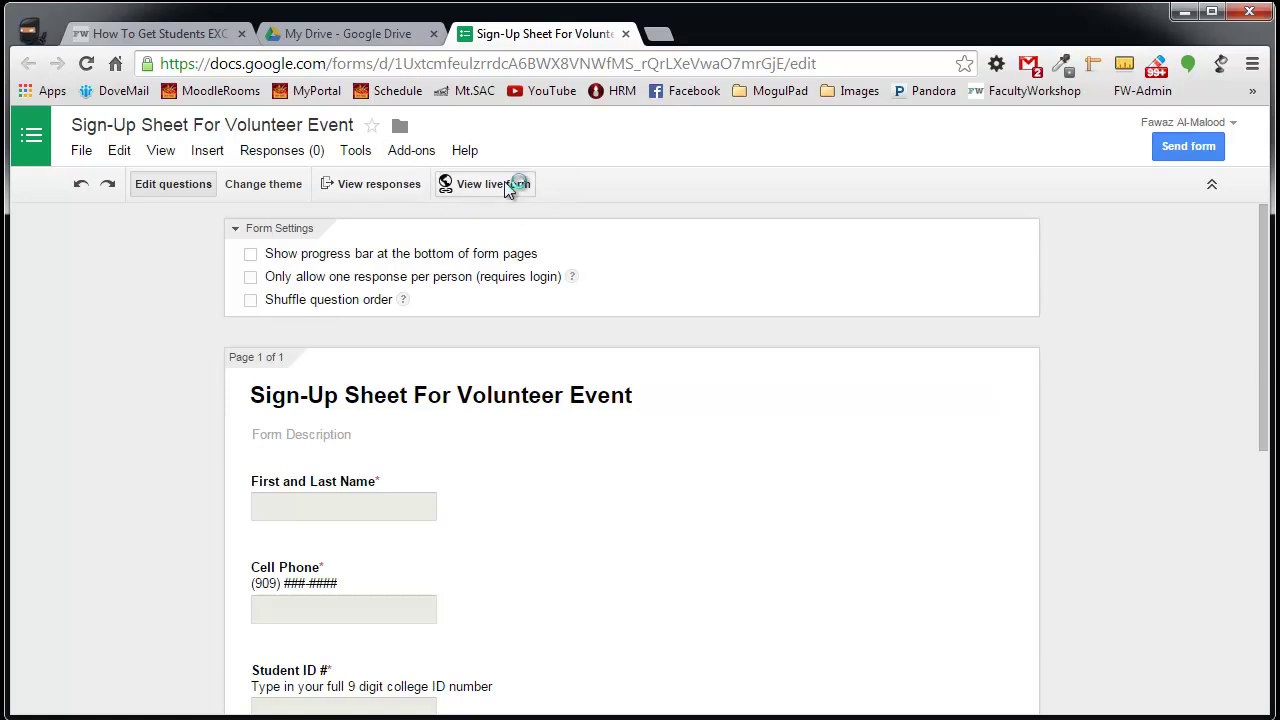
Fill in and submit a test response on the live form, then close the thank-you page.
{"action": "left_click", "coordinate": [508, 184]}
{"action": "scroll", "coordinate": [315, 400], "scroll_direction": "down", "scroll_amount": 2}
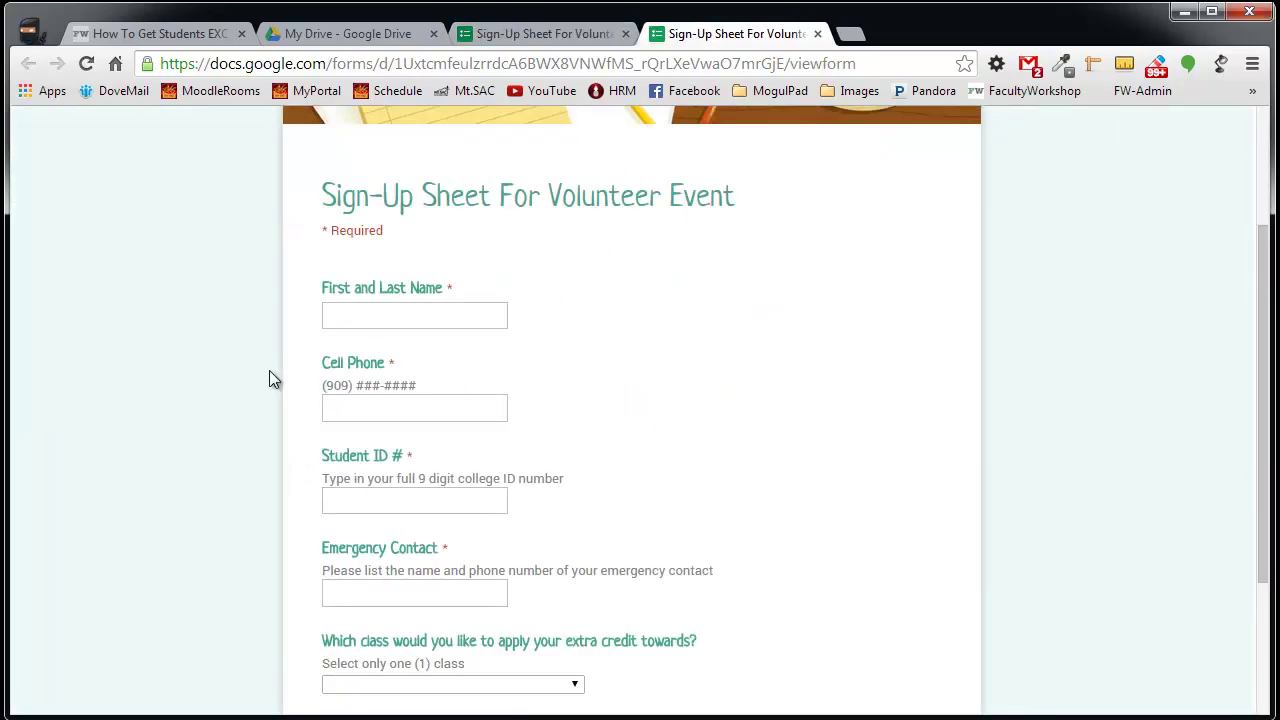
{"action": "left_click", "coordinate": [347, 314]}
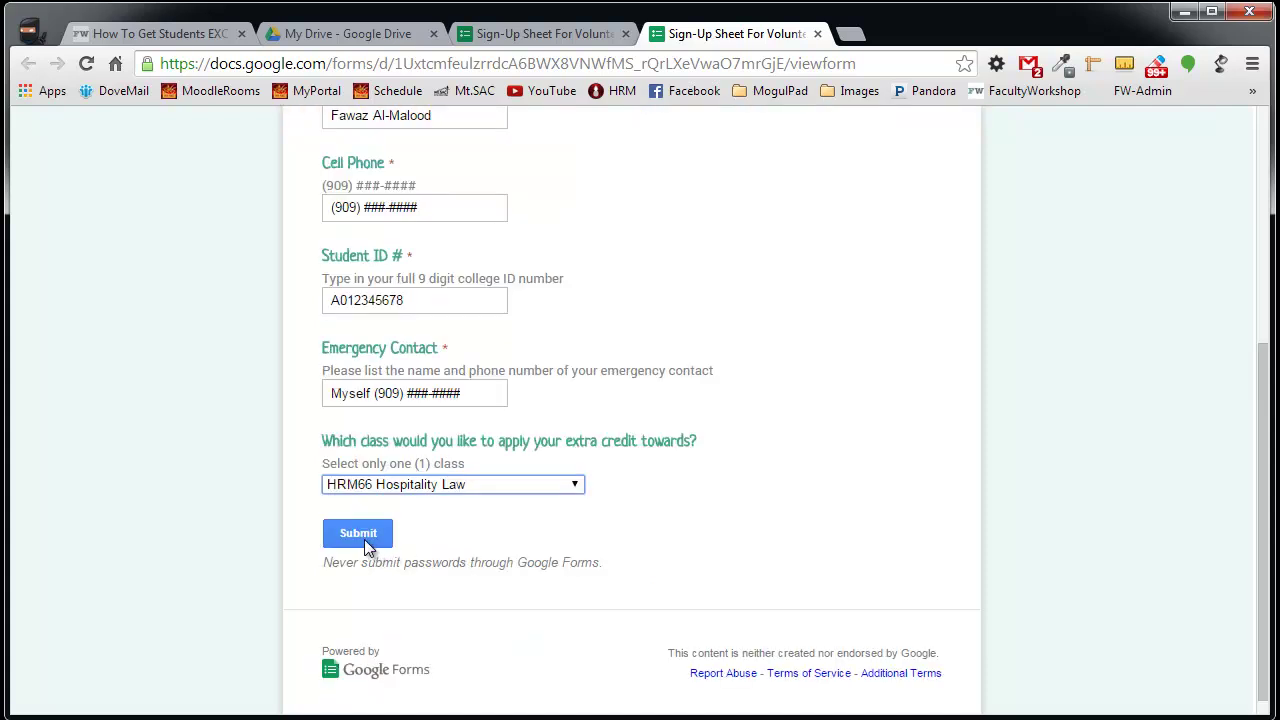
{"action": "left_click", "coordinate": [366, 540]}
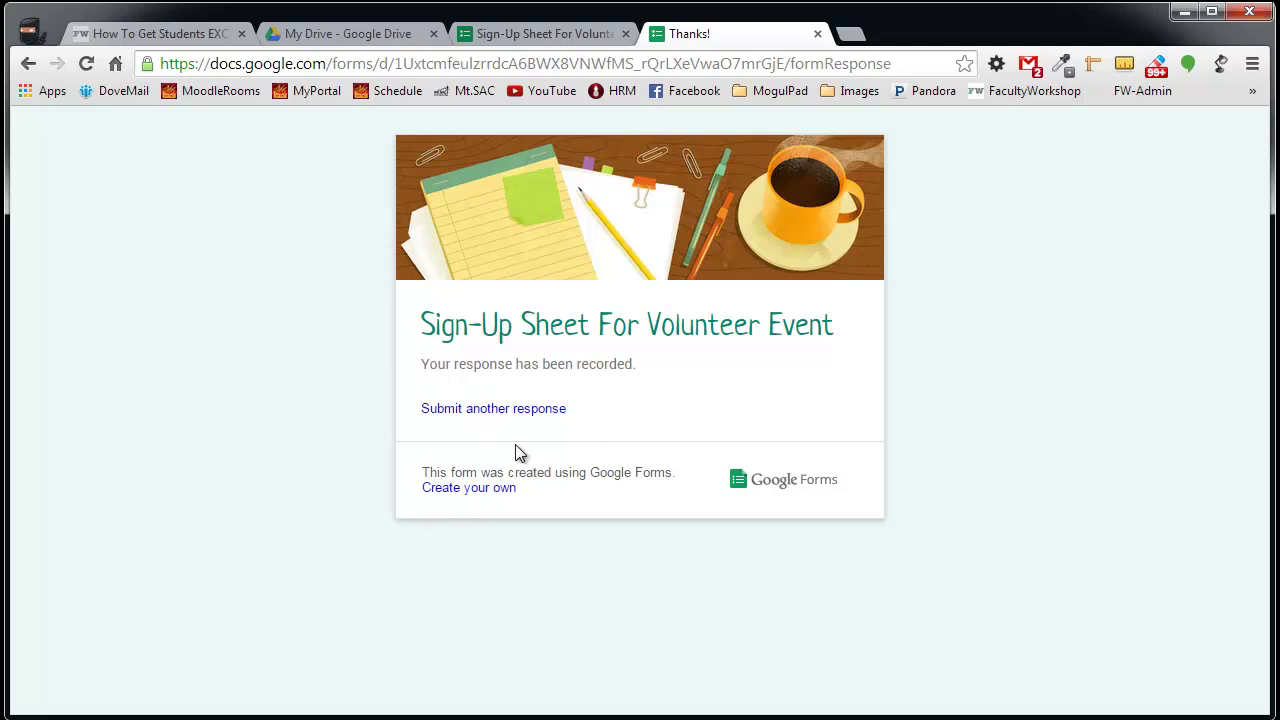
{"action": "left_click", "coordinate": [817, 33]}
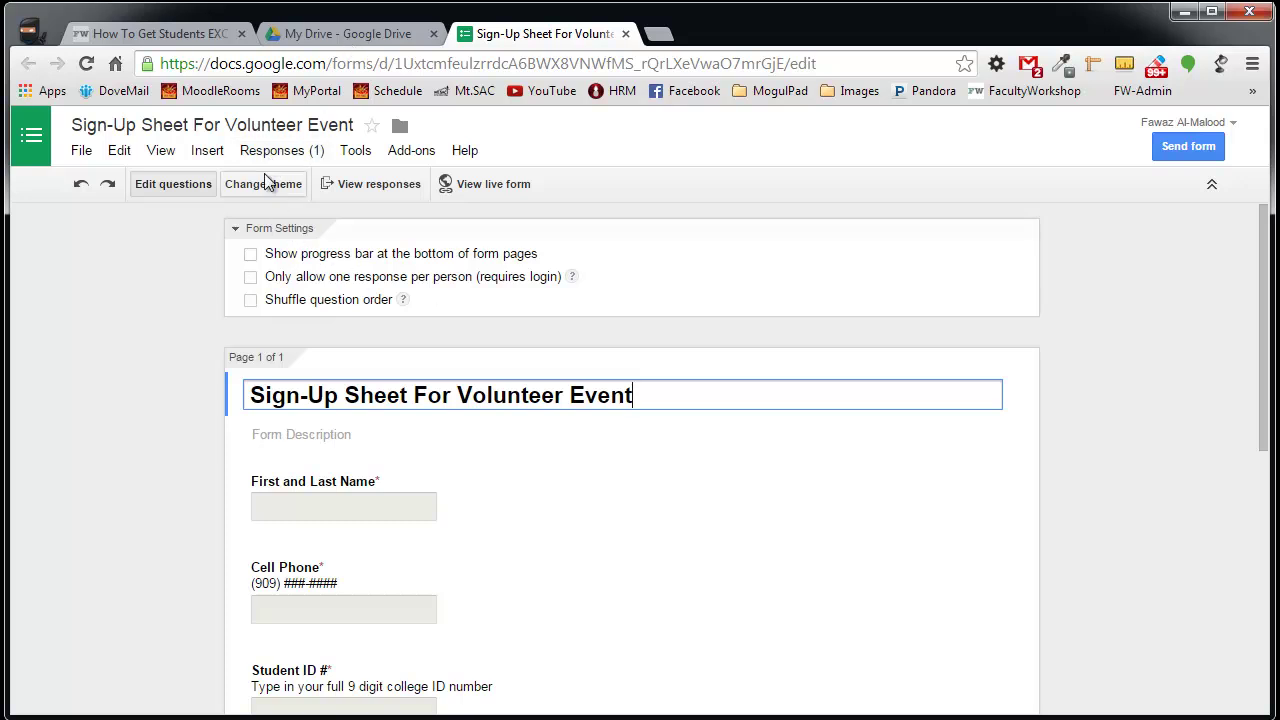
Open the Summary of responses and review the single response and class pie chart.
{"action": "left_click", "coordinate": [294, 156]}
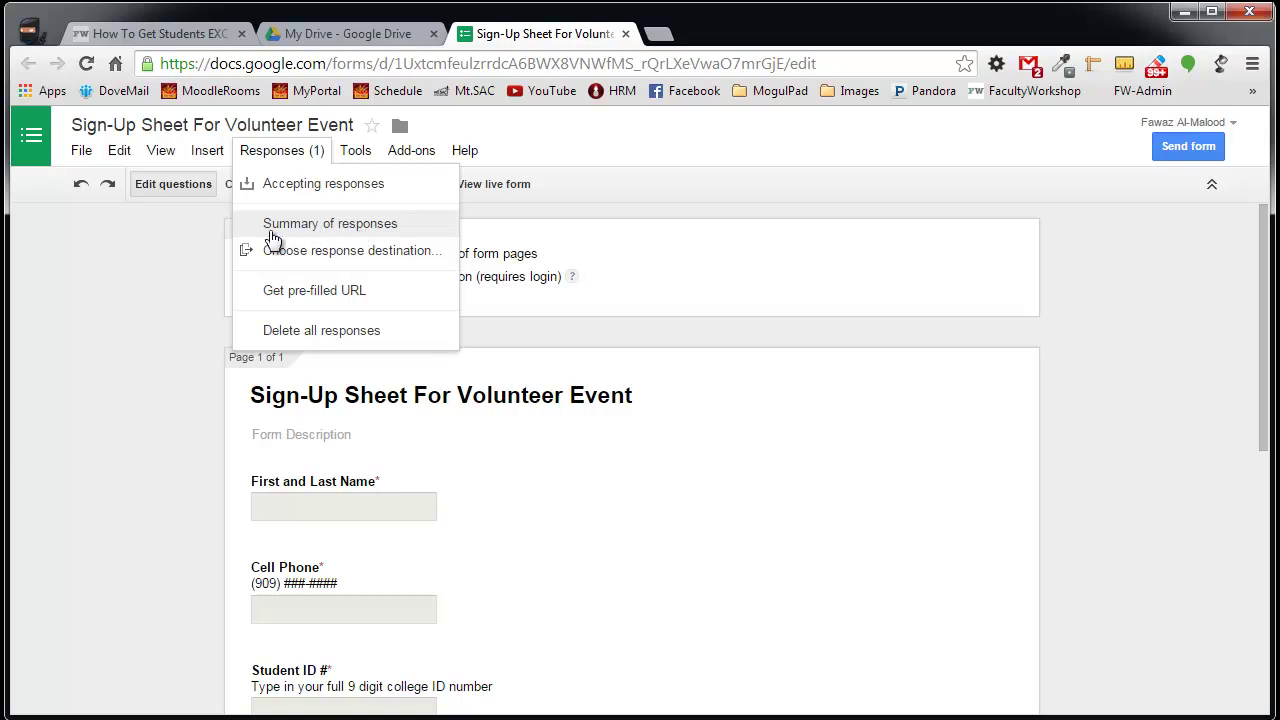
{"action": "left_click", "coordinate": [270, 226]}
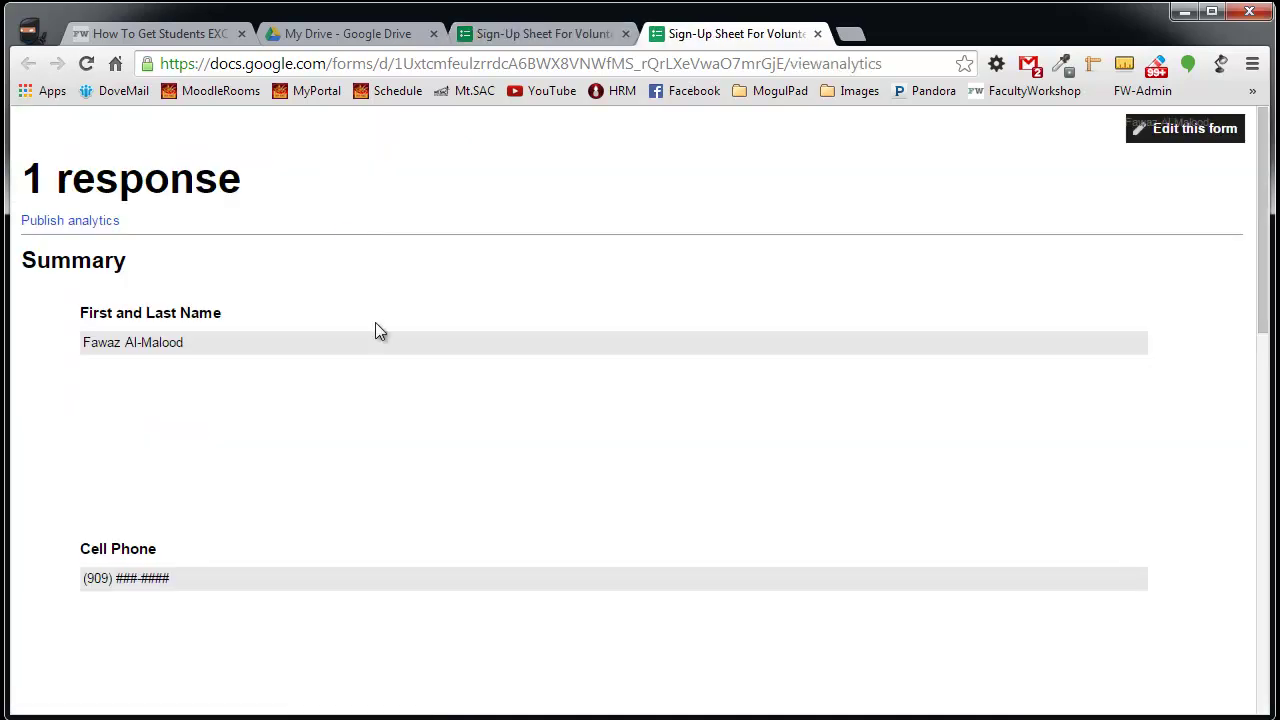
{"action": "scroll", "coordinate": [207, 422], "scroll_direction": "down", "scroll_amount": 8}
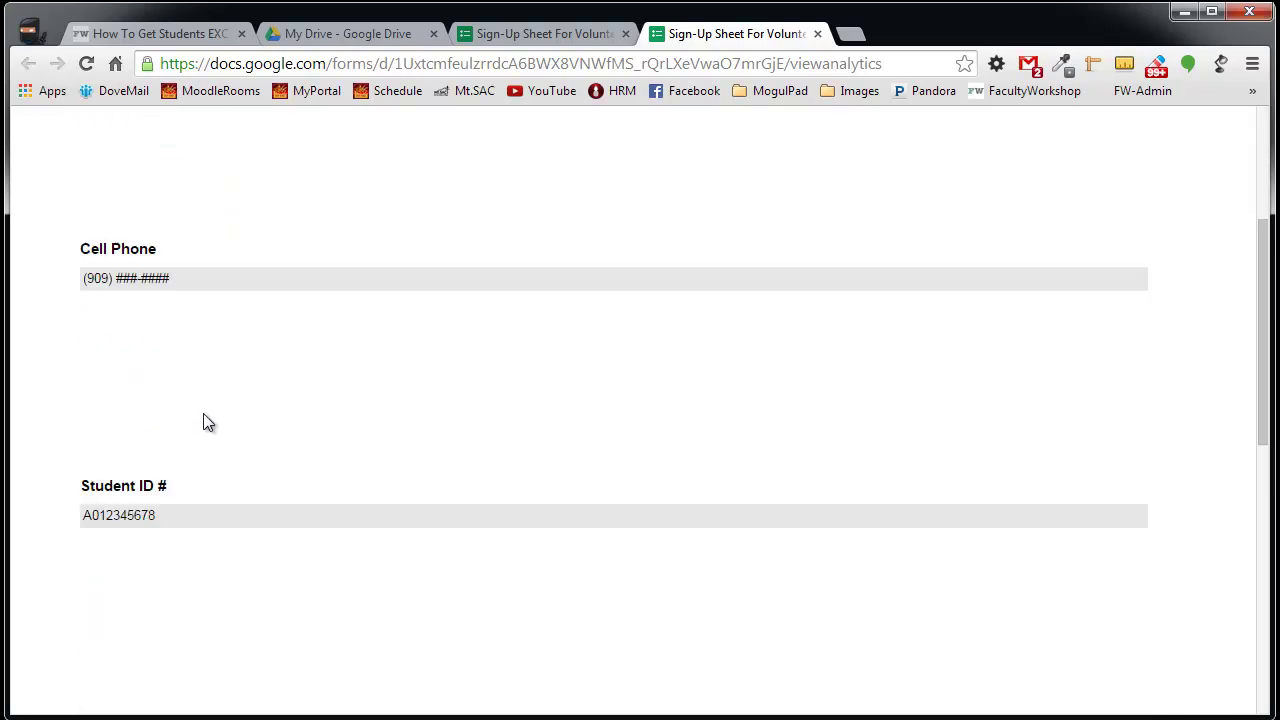
{"action": "scroll", "coordinate": [207, 422], "scroll_direction": "down", "scroll_amount": 2}
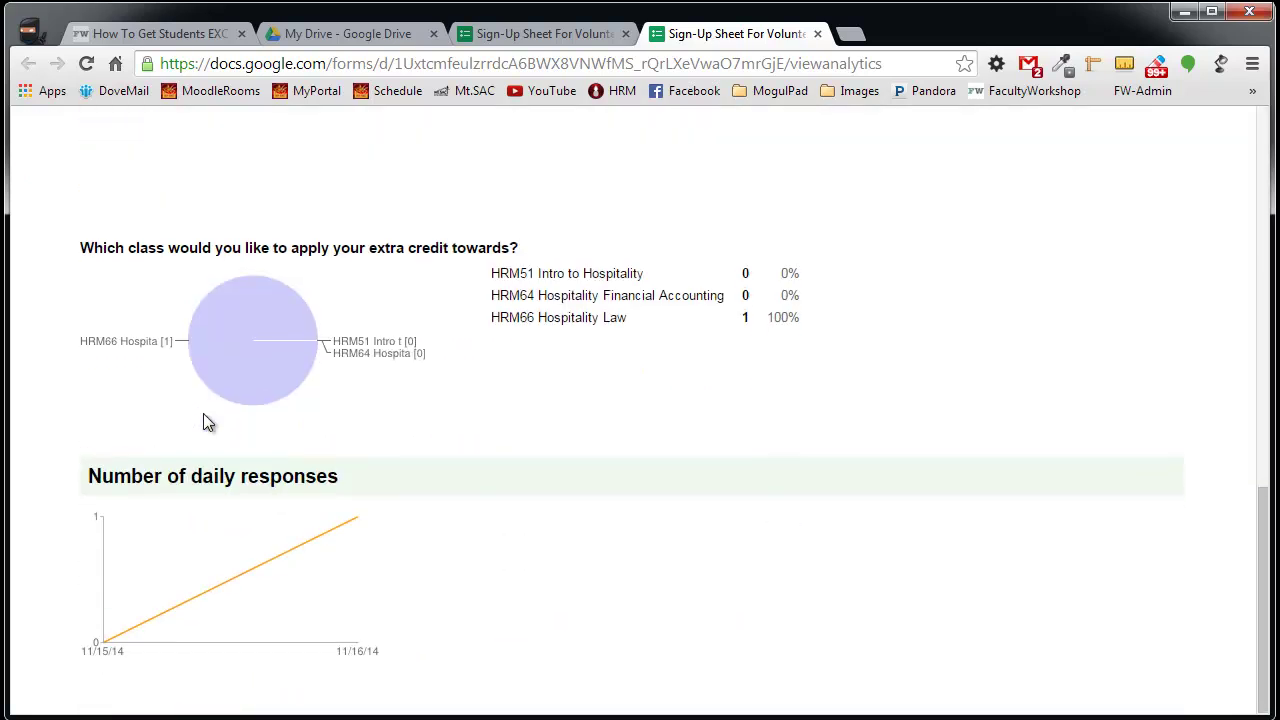
{"action": "scroll", "coordinate": [203, 413], "scroll_direction": "up", "scroll_amount": 5}
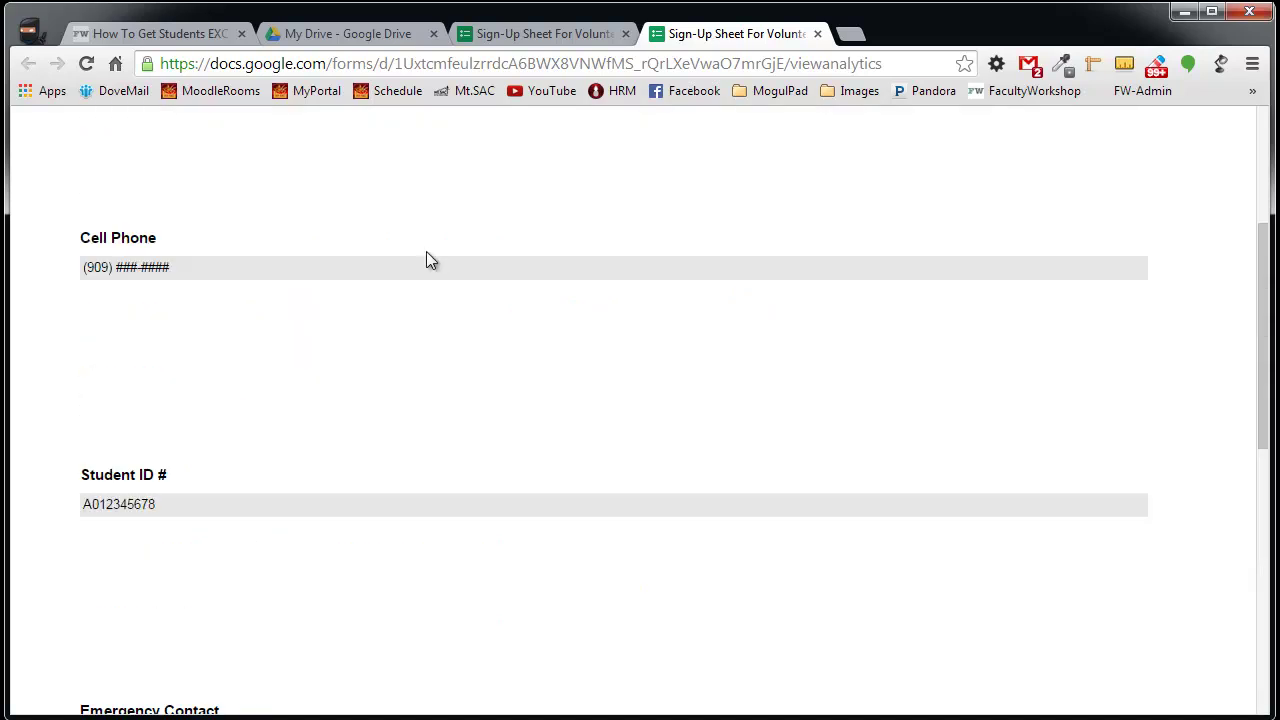
{"action": "left_click", "coordinate": [523, 33]}
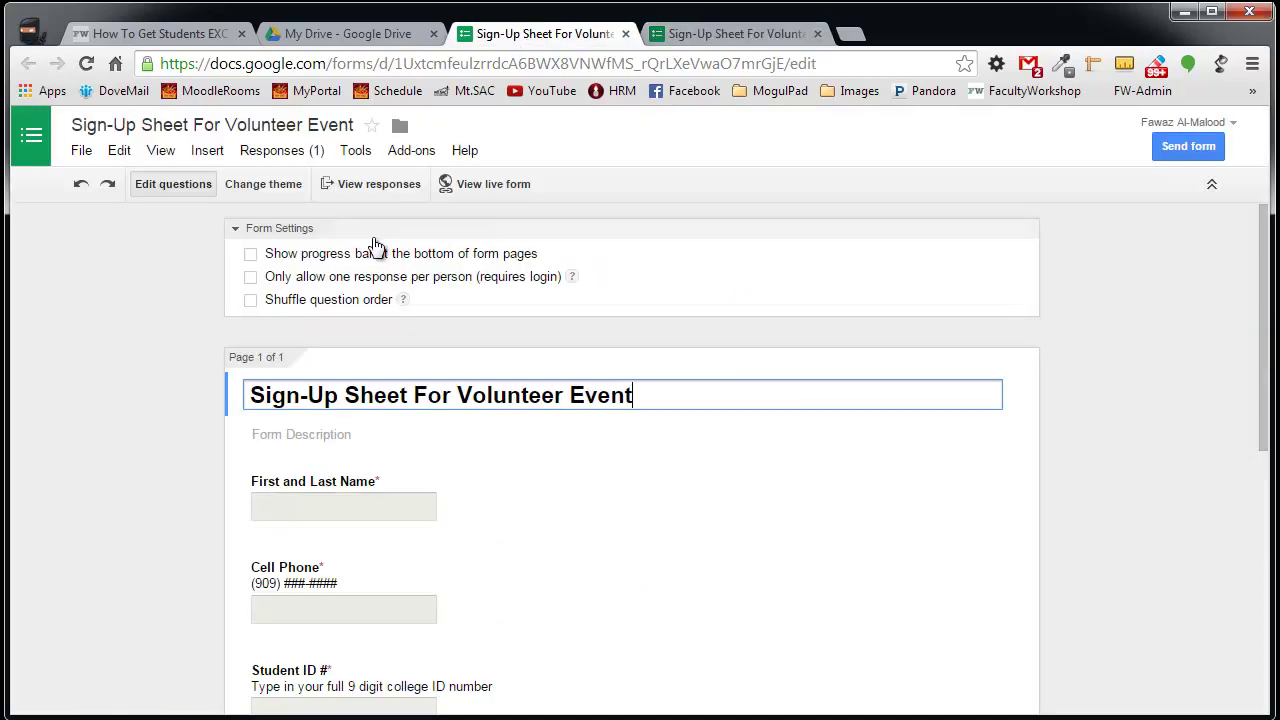
Send responses to a new spreadsheet, Sign-Up Sheet For Volunteer Event (Responses).
{"action": "left_click", "coordinate": [385, 188]}
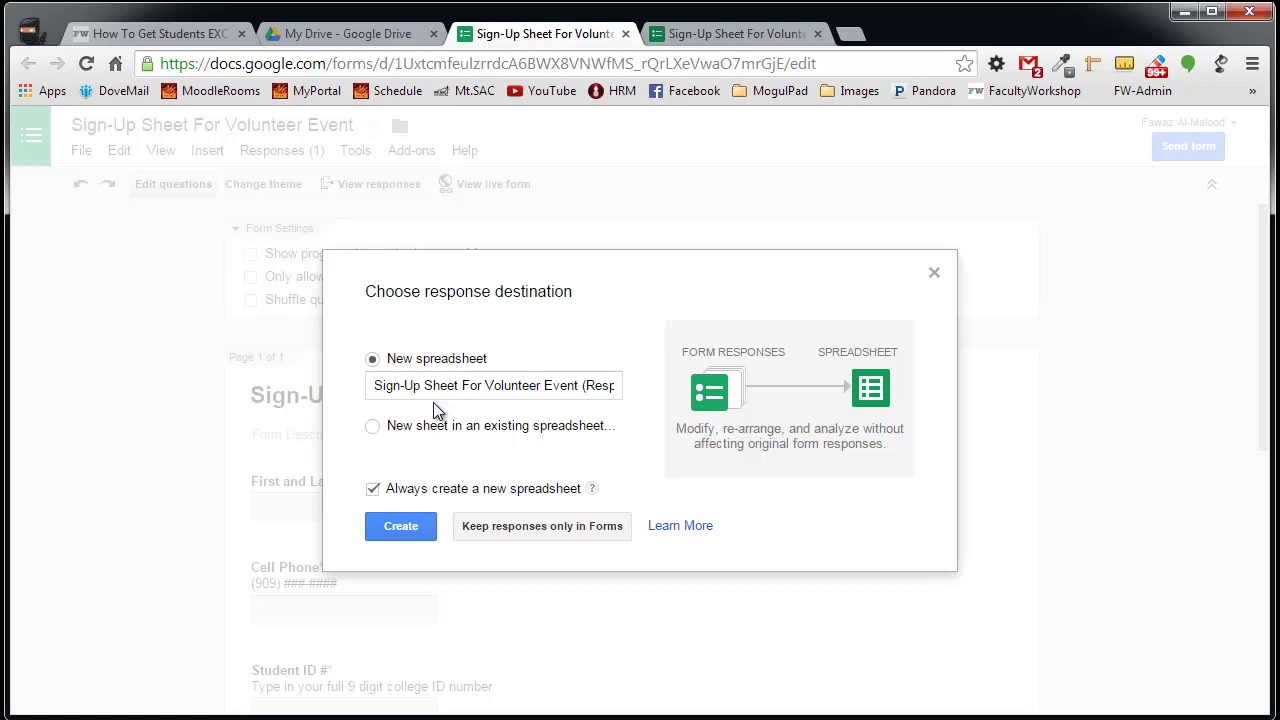
{"action": "left_click", "coordinate": [398, 527]}
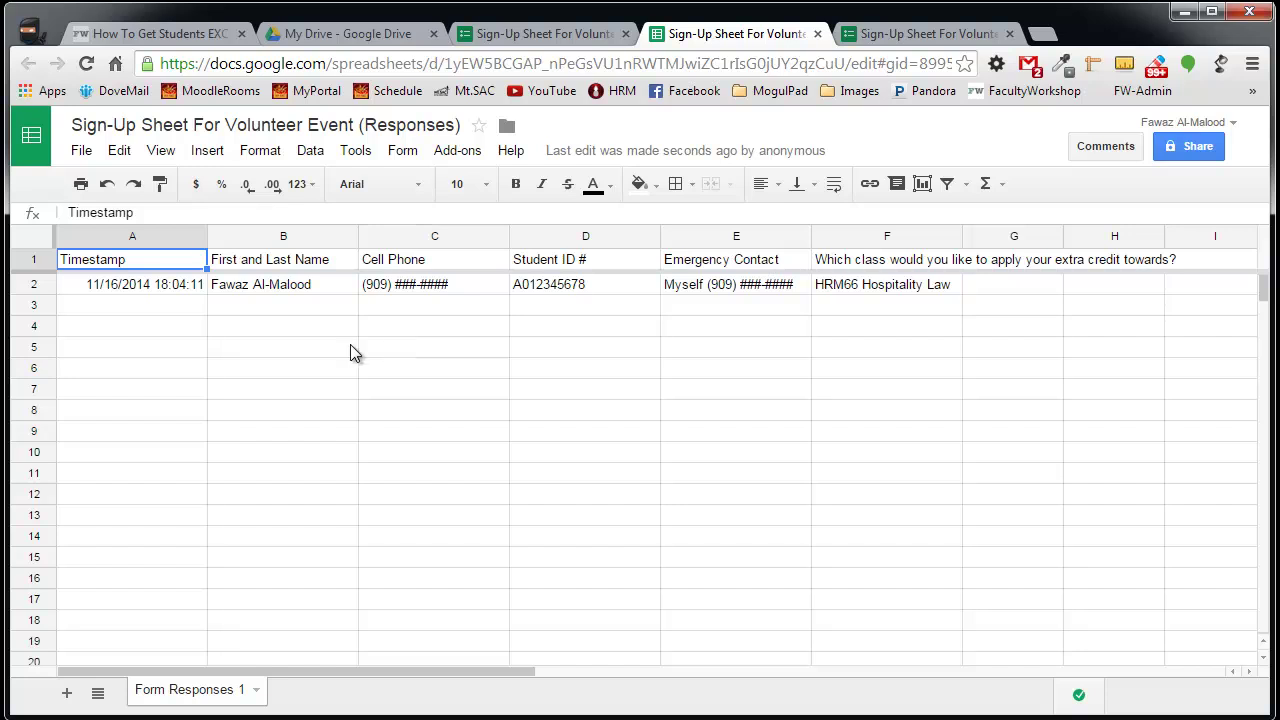
Inspect the test entry's timestamp in A2 and phone number in C2.
{"action": "left_click", "coordinate": [275, 324]}
{"action": "left_click", "coordinate": [128, 311]}
{"action": "left_click", "coordinate": [118, 292]}
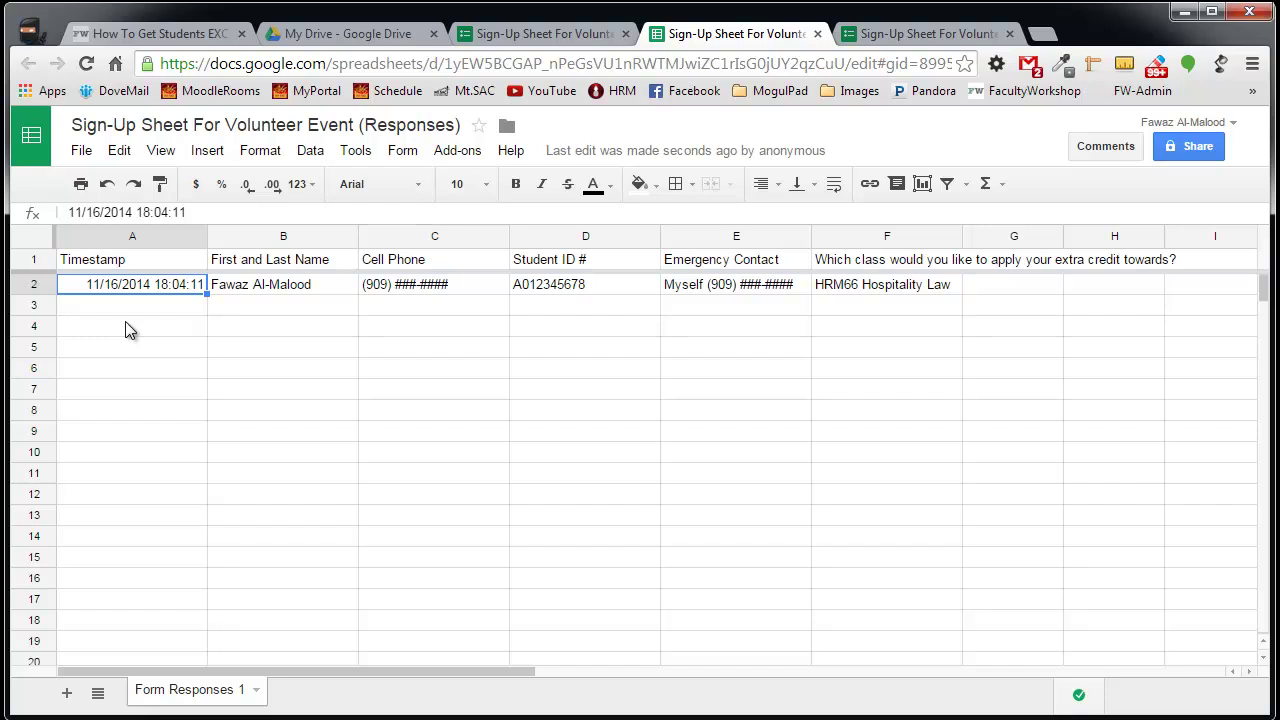
{"action": "left_click", "coordinate": [416, 290]}
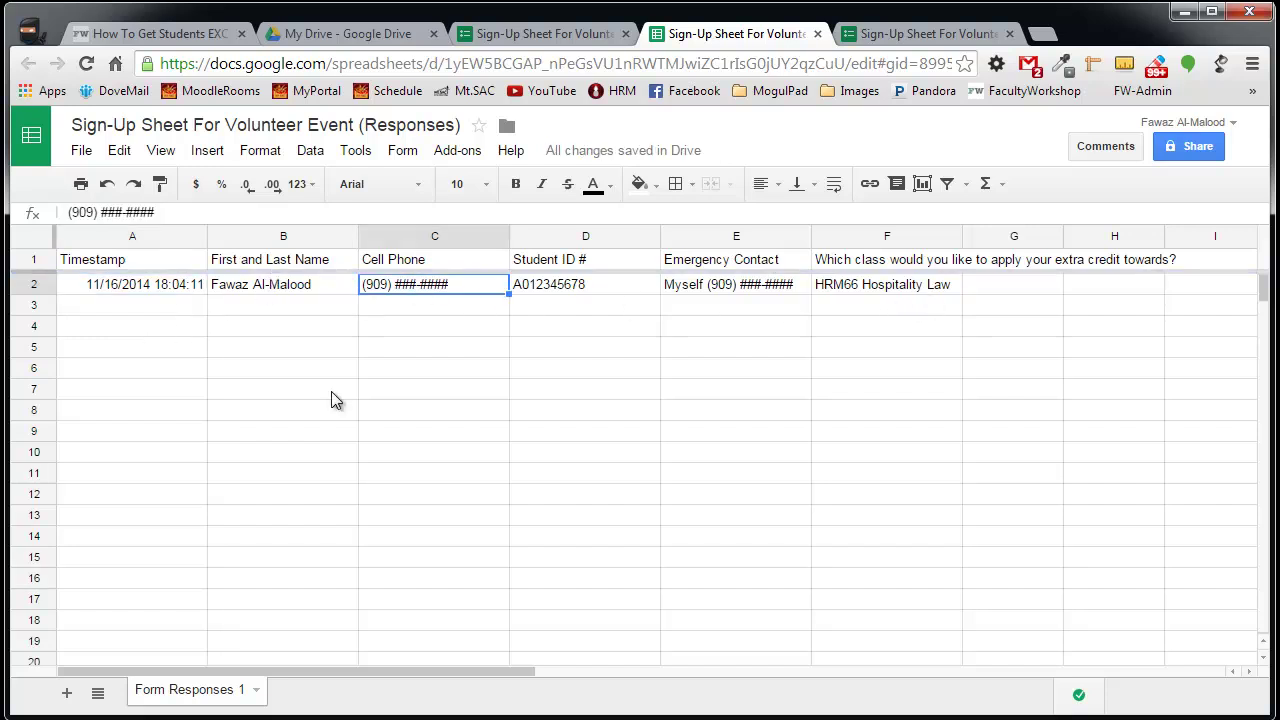
Download the Form Responses 1 sheet as Comma-separated values (.csv, current sheet).
{"action": "left_click", "coordinate": [82, 150]}
{"action": "mouse_move", "coordinate": [234, 497]}
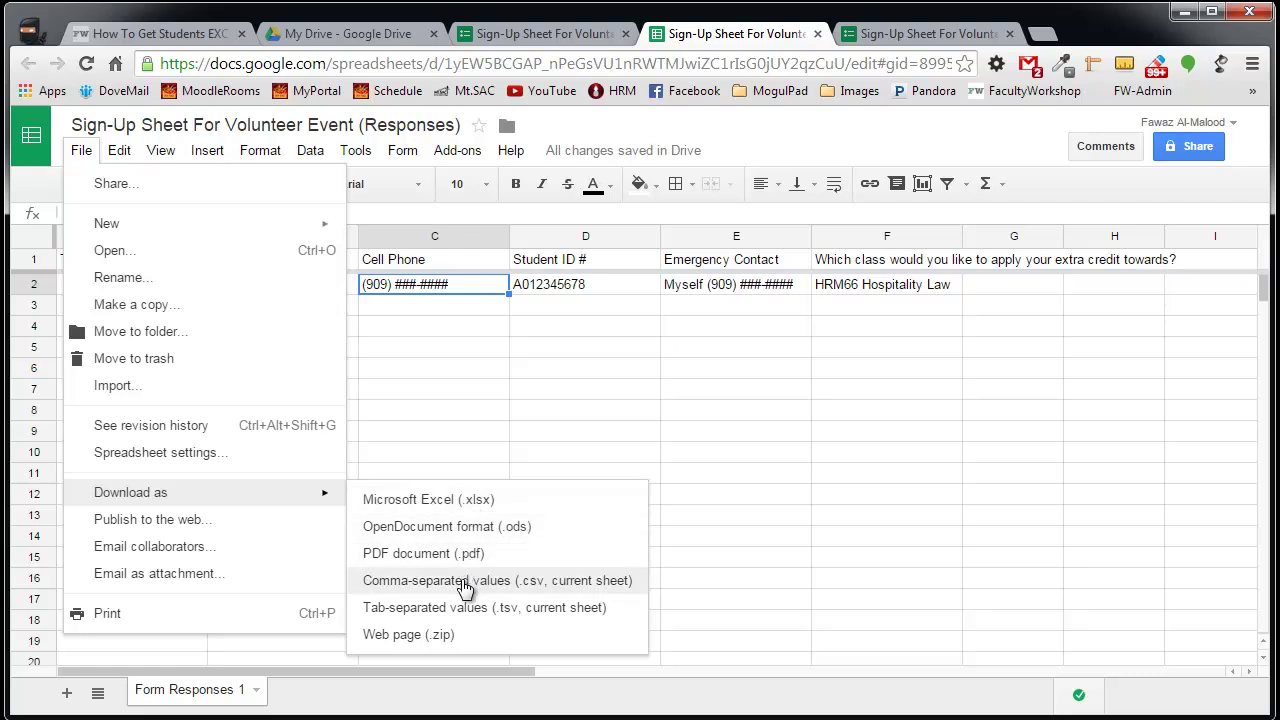
{"action": "left_click", "coordinate": [522, 590]}
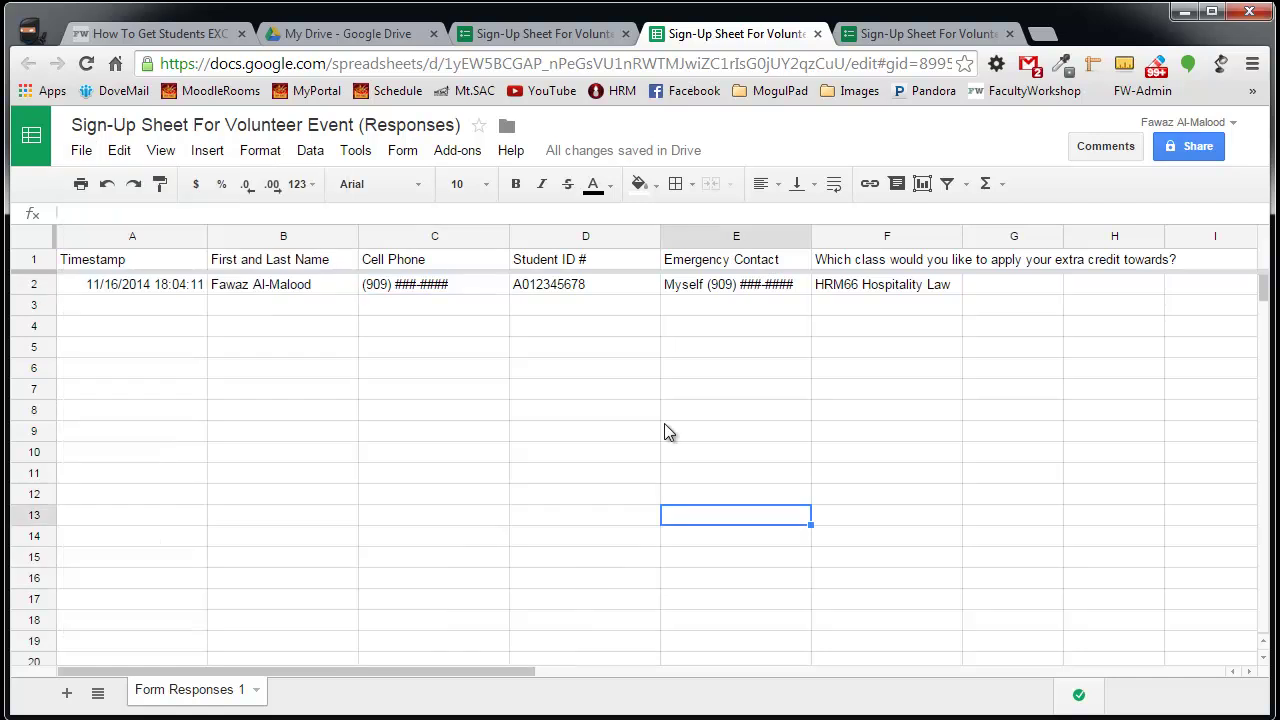